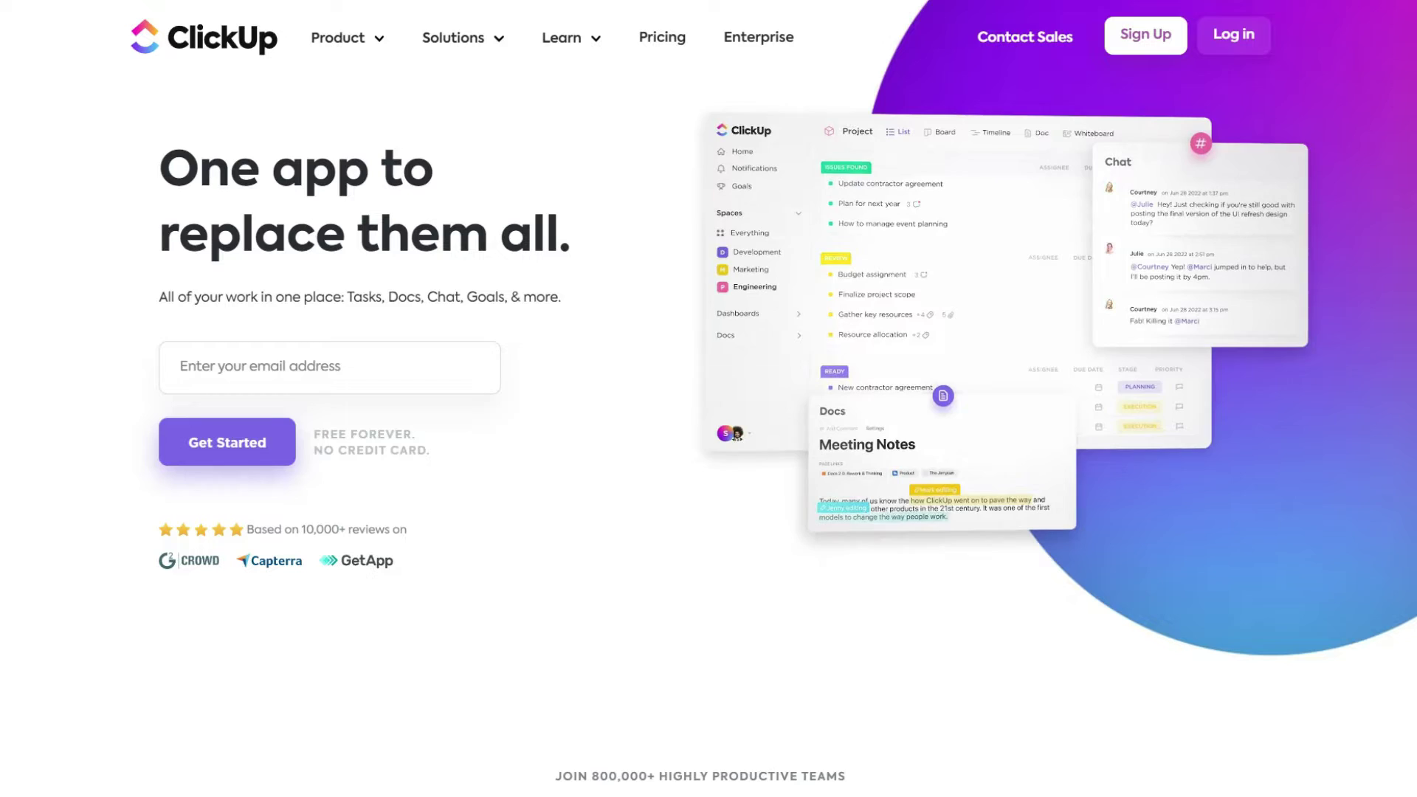
Scroll down the ClickUp homepage to the Project & Tasks section showing a sample task.
scroll(1179, 766, "down", 8)
scroll(1179, 766, "down", 1)
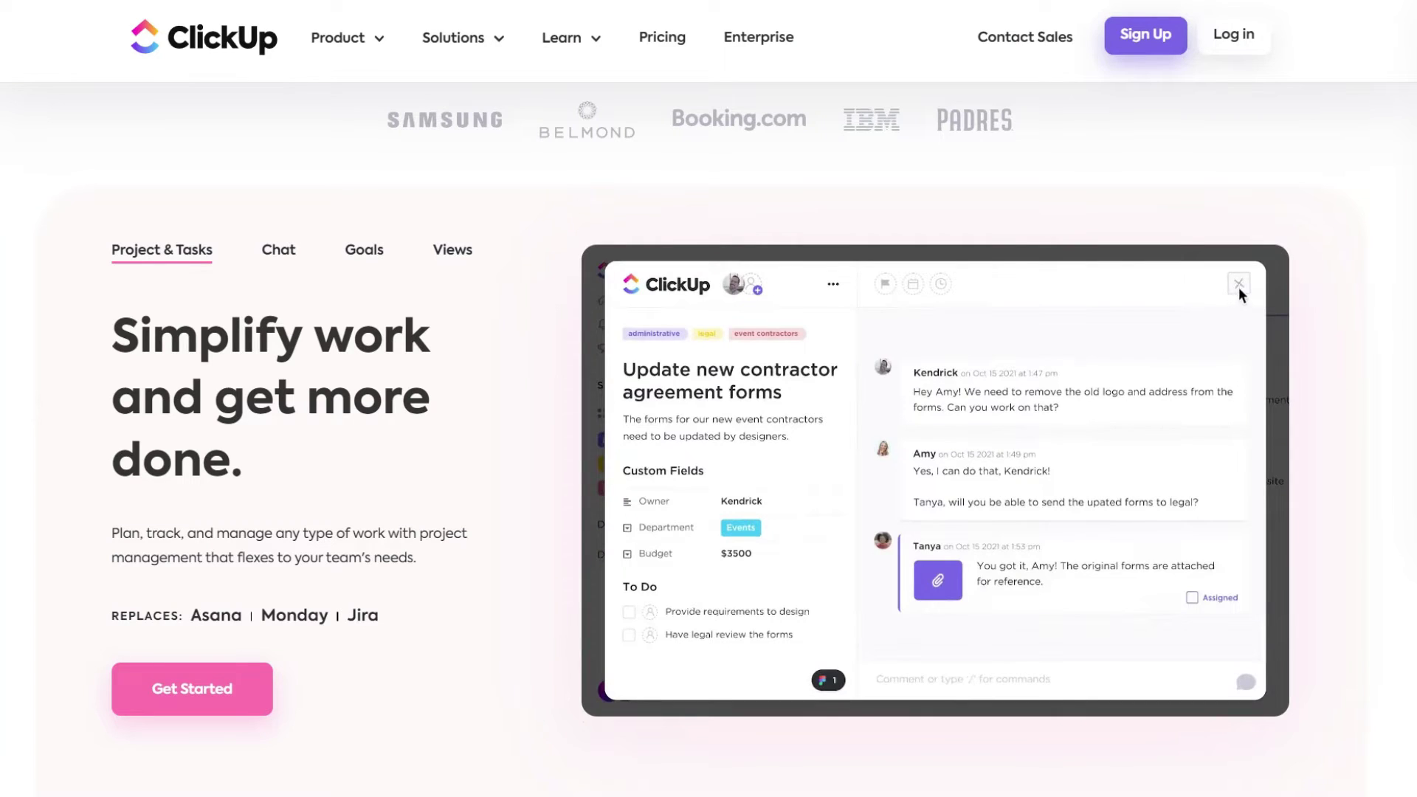
Scroll further down the homepage toward the Docs section.
scroll(709, 442, "down", 10)
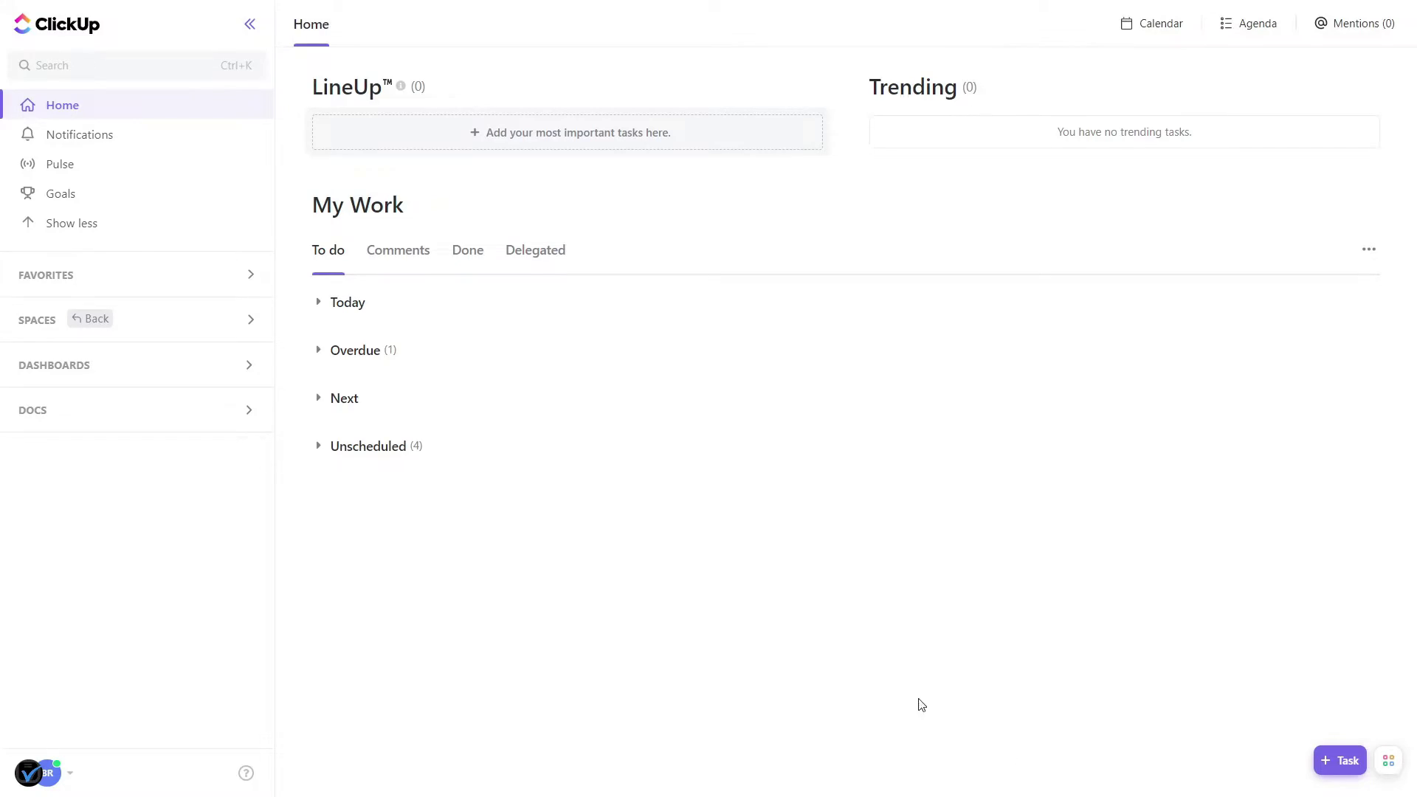
Expand and collapse the Overdue and Unscheduled groups in My Work.
left_click(362, 352)
left_click(361, 352)
left_click(367, 447)
left_click(367, 447)
Browse the Comments, Done and Delegated tabs, then the Notifications and Pulse pages.
left_click(414, 253)
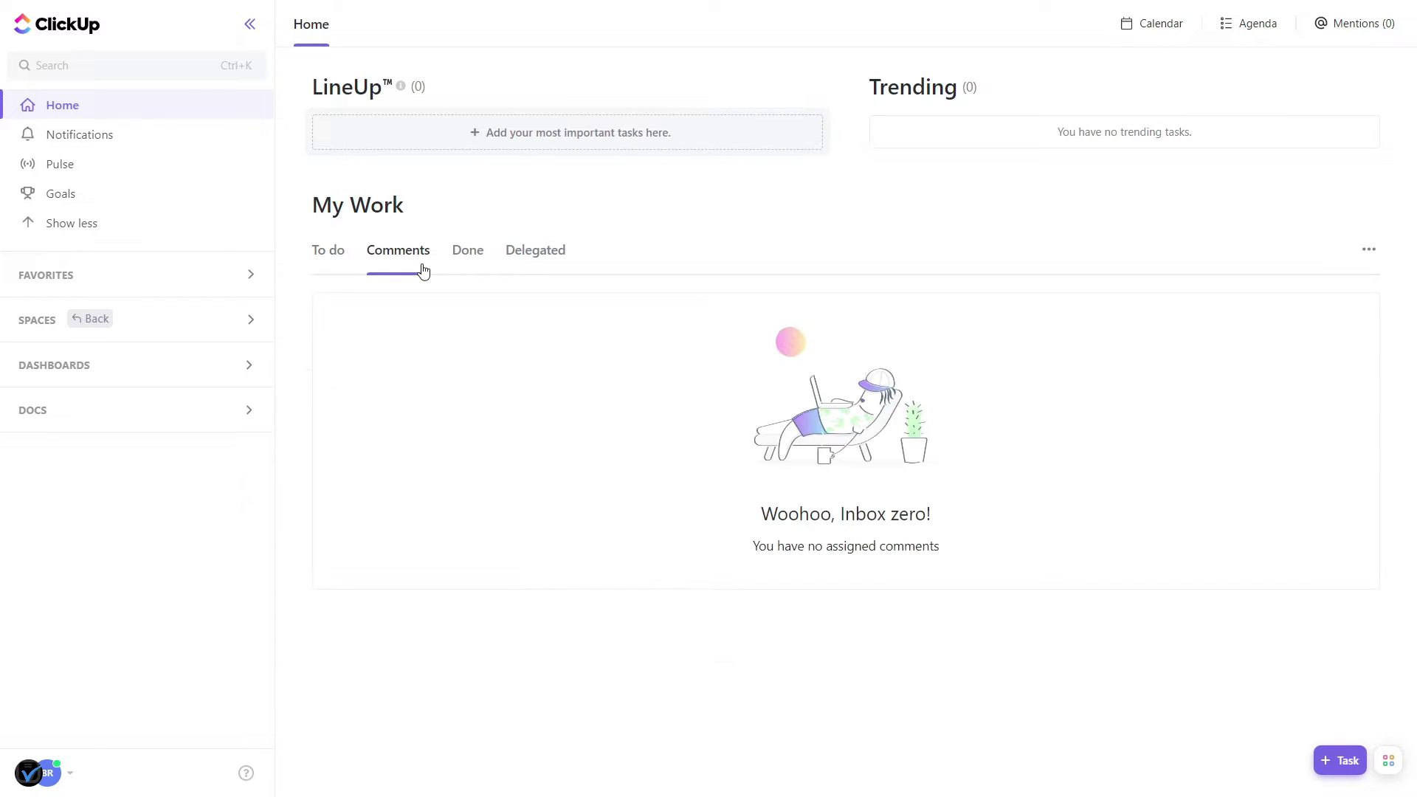
left_click(471, 253)
left_click(555, 255)
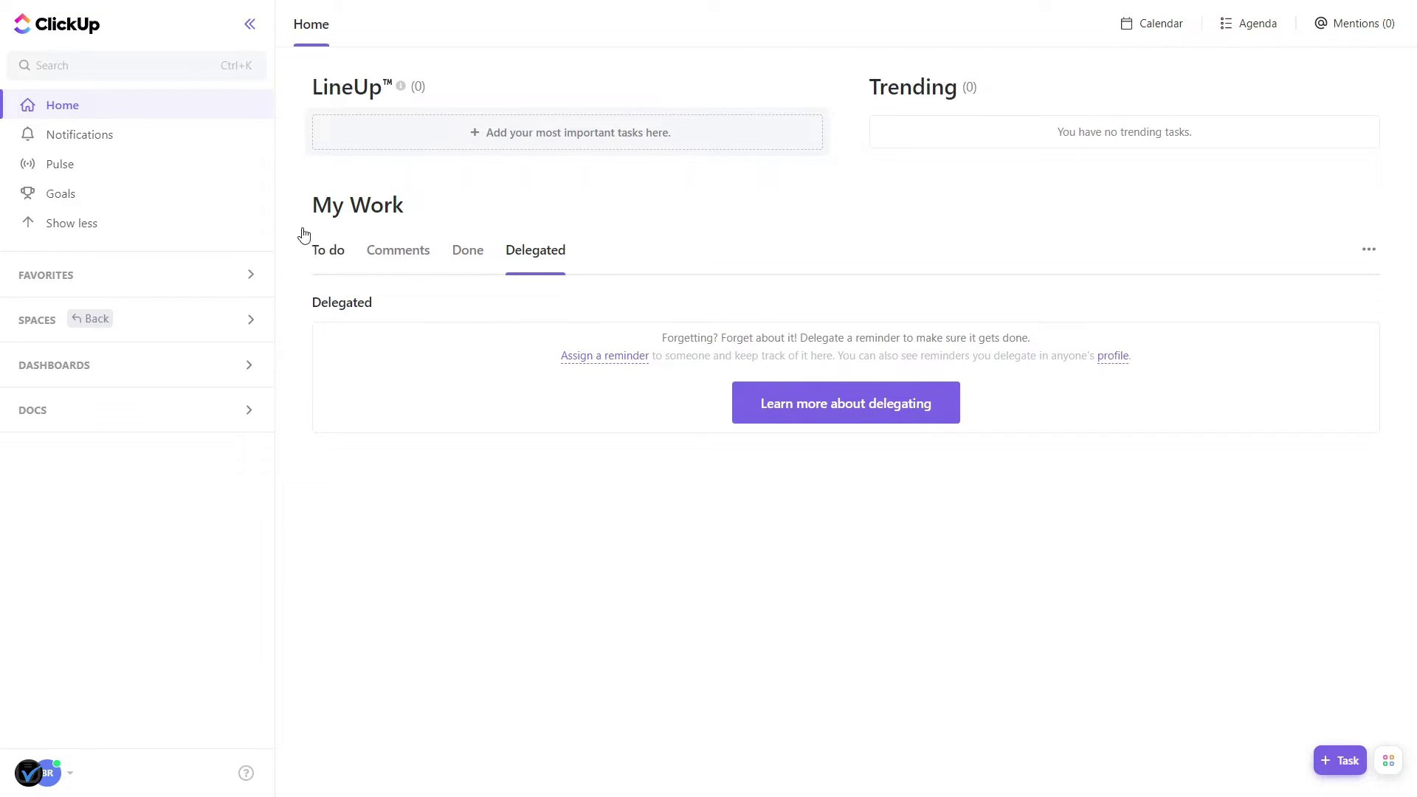
left_click(193, 141)
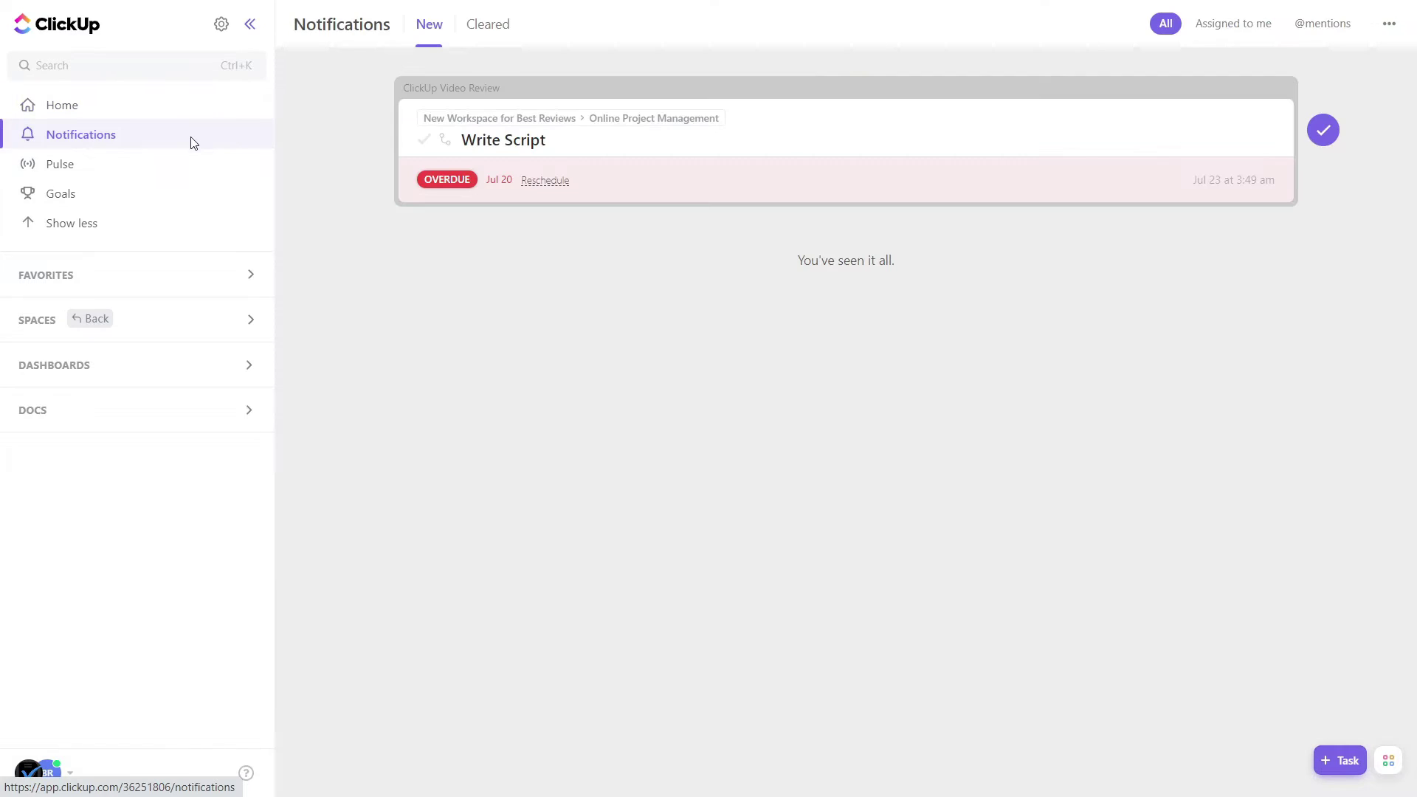
left_click(155, 177)
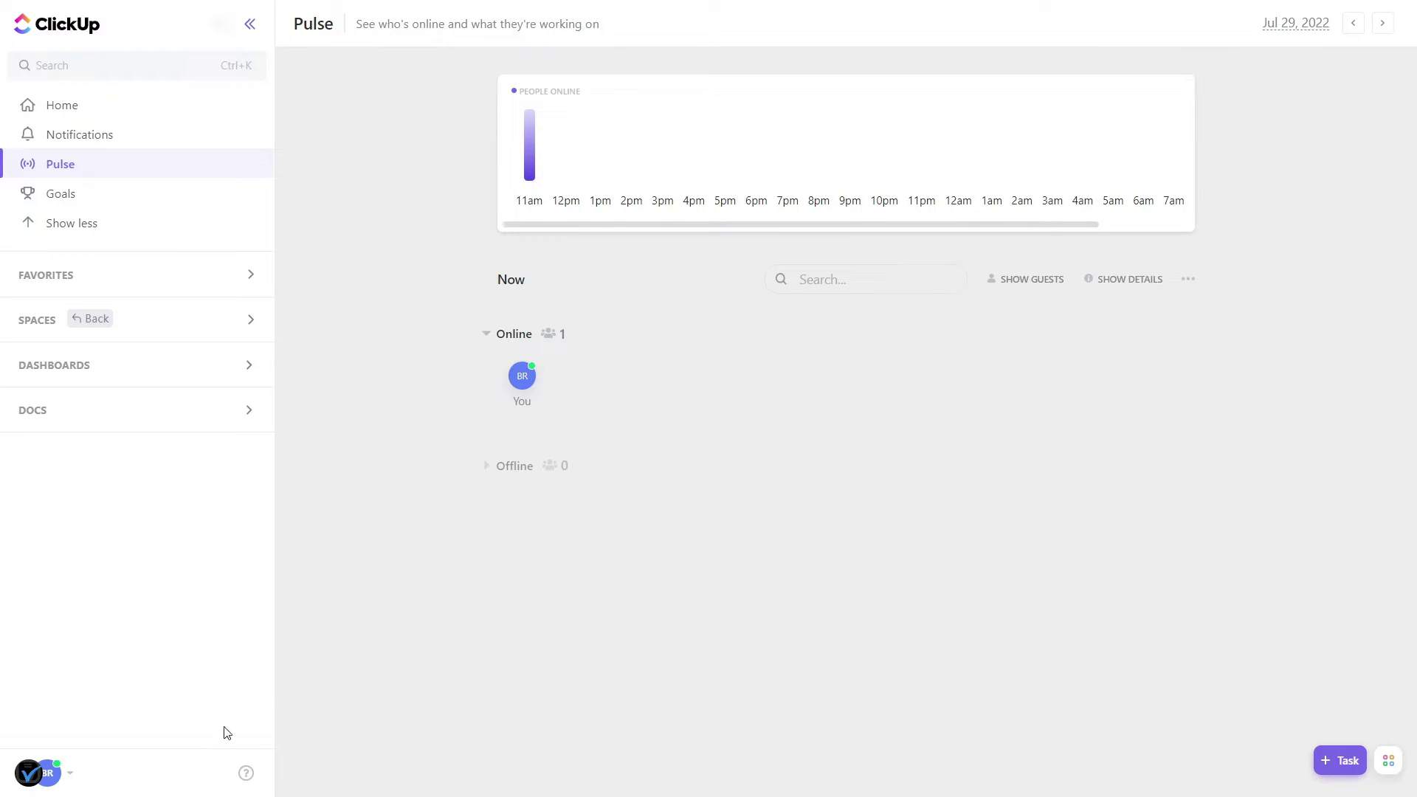
Start a workspace import from Import/Export, trying Asana and Monday.com before choosing Trello.
left_click(48, 772)
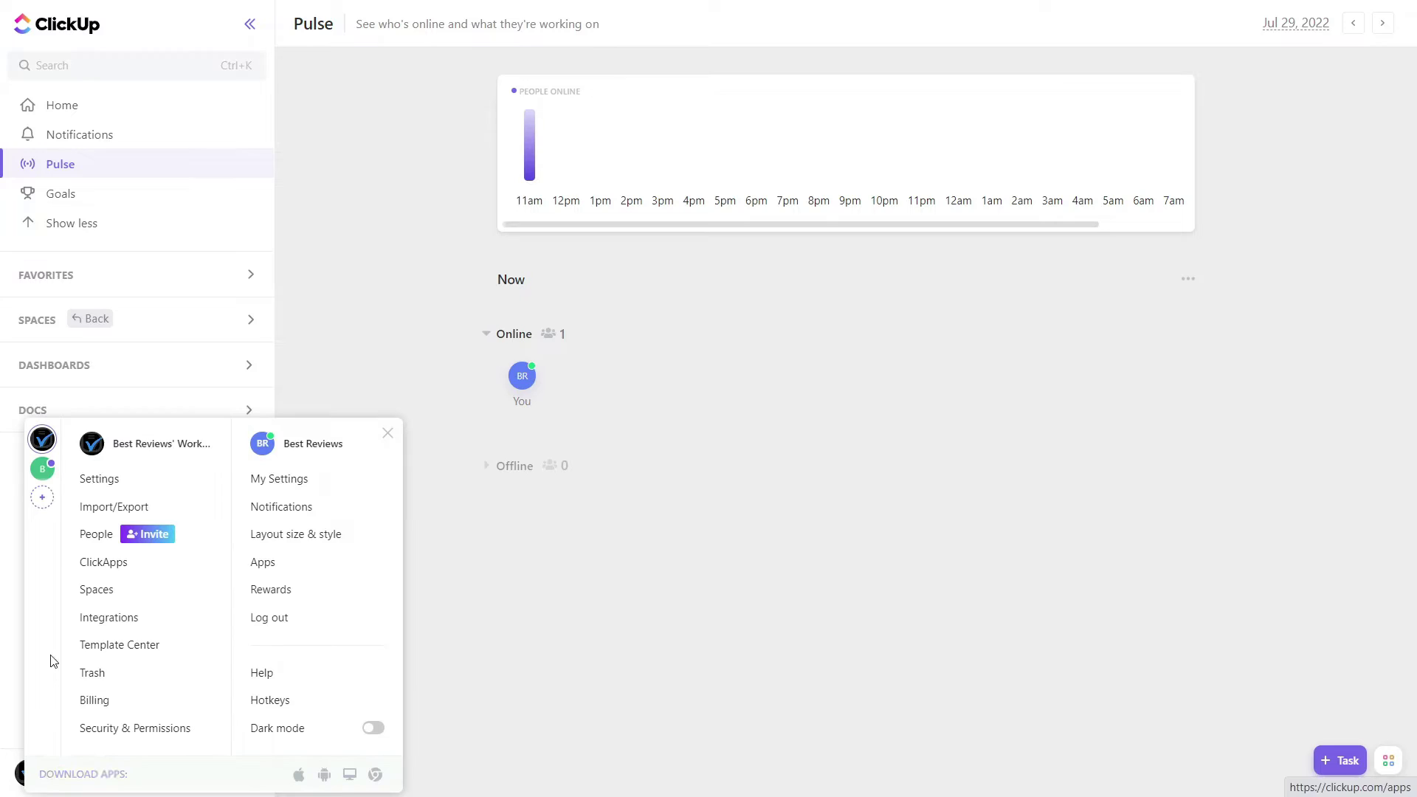
left_click(118, 506)
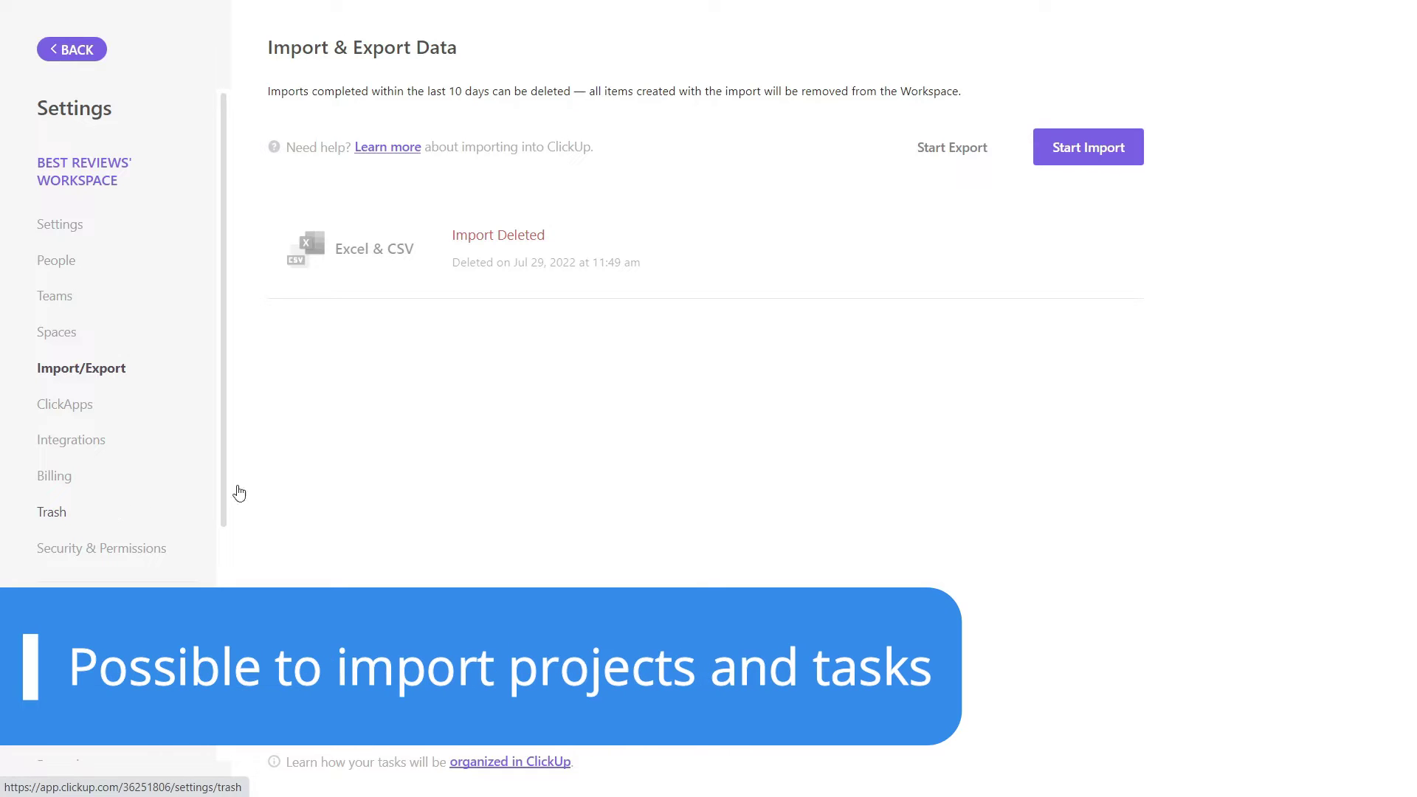
left_click(1087, 149)
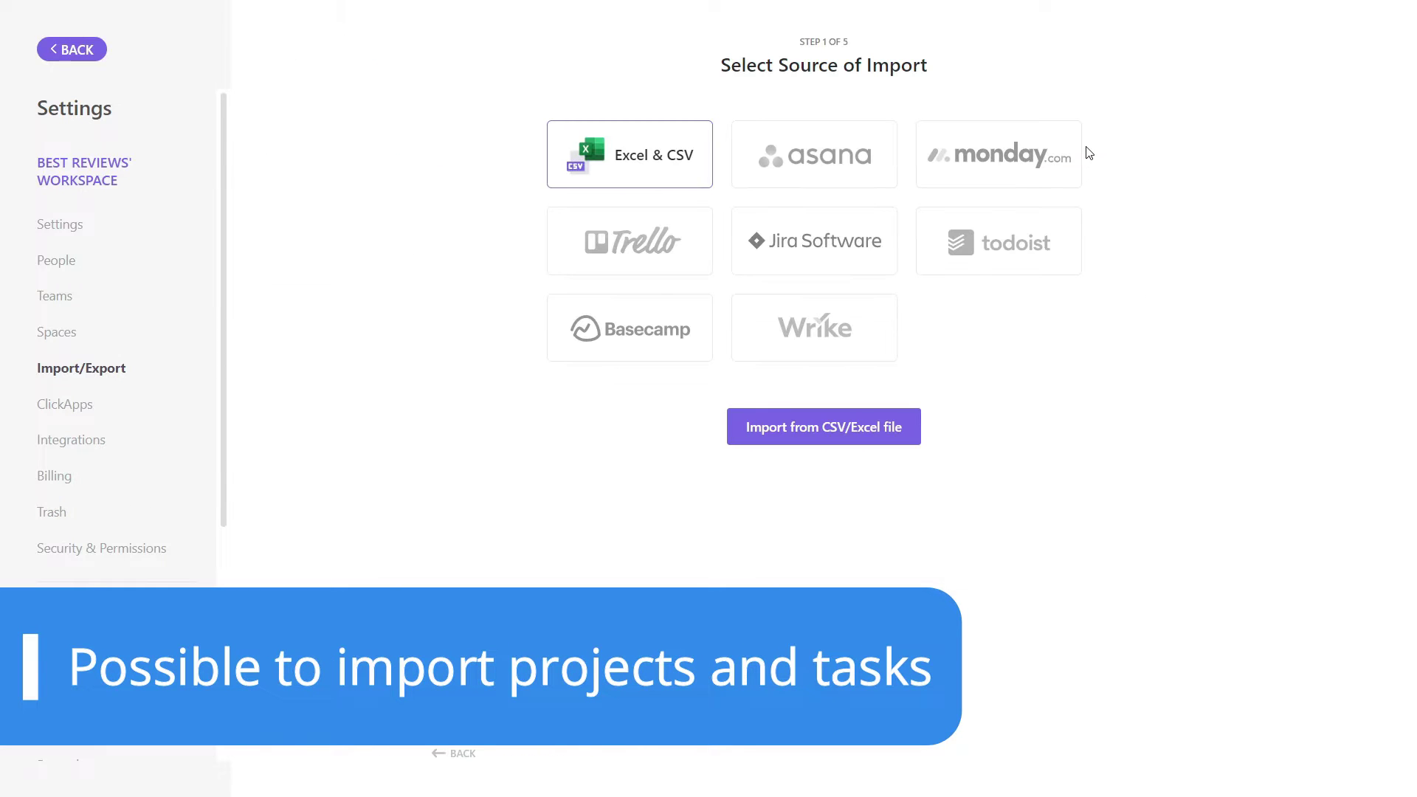
left_click(867, 129)
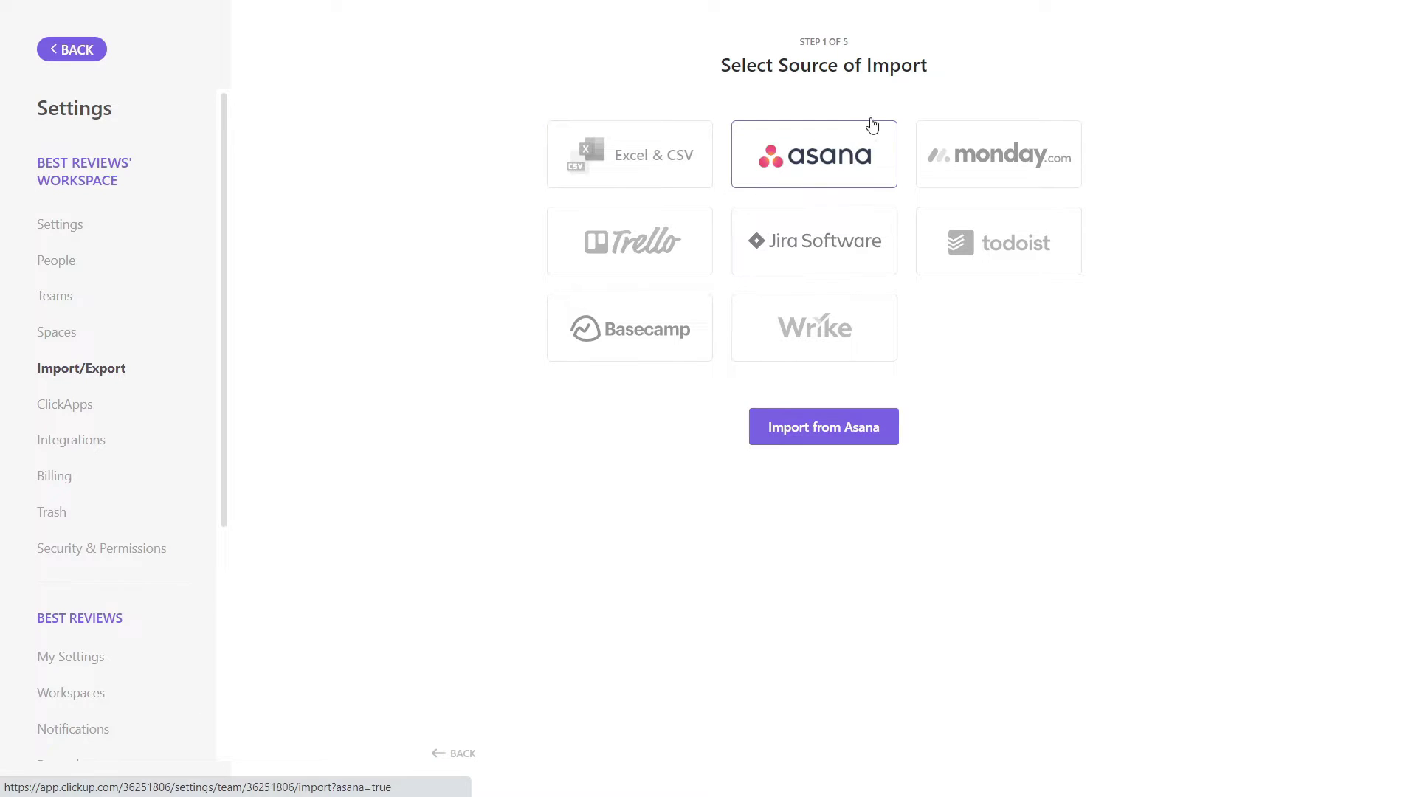
left_click(967, 154)
left_click(629, 241)
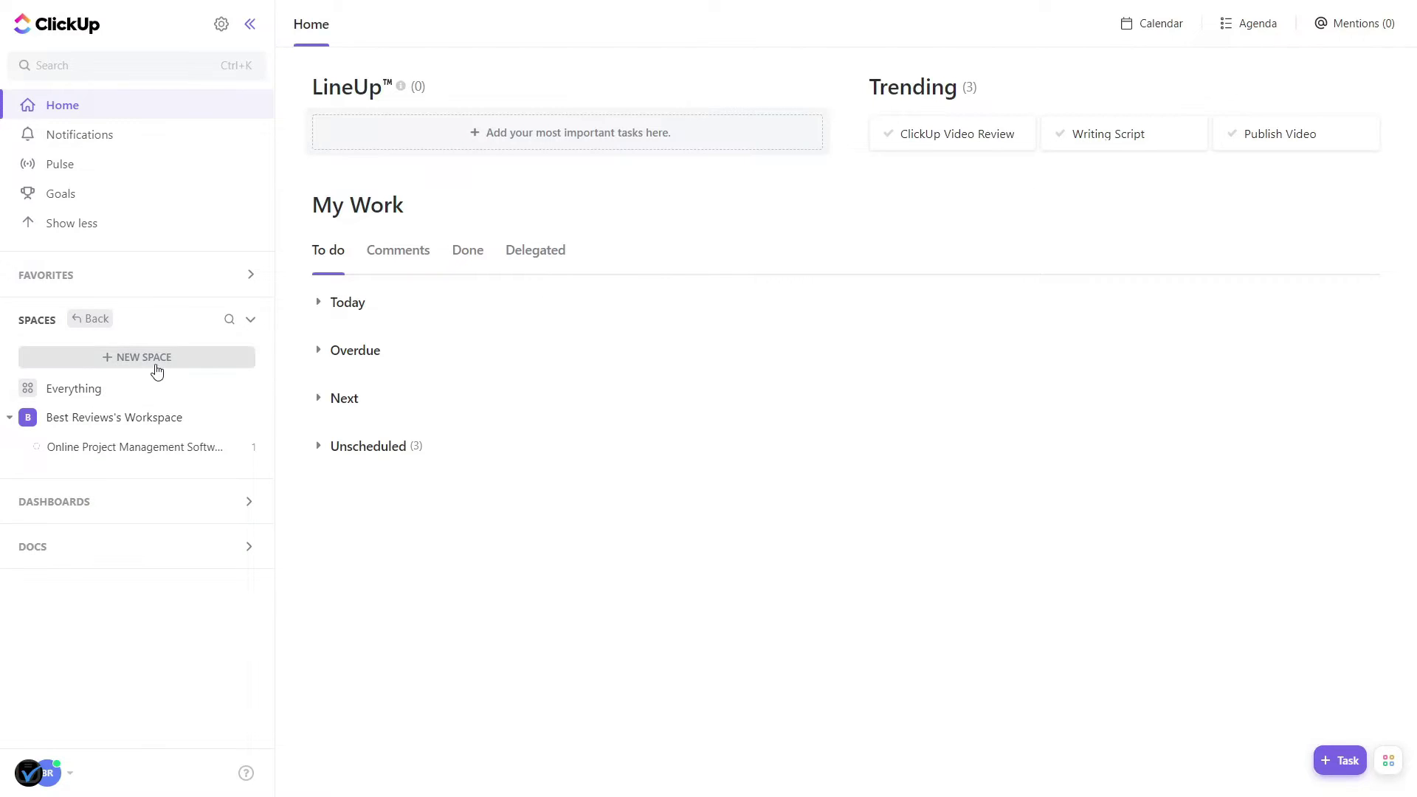
Begin a new space named 'New Workspace for Best Reviews' and make its colour purple.
left_click(154, 360)
type("New Workspace for Best Reviews")
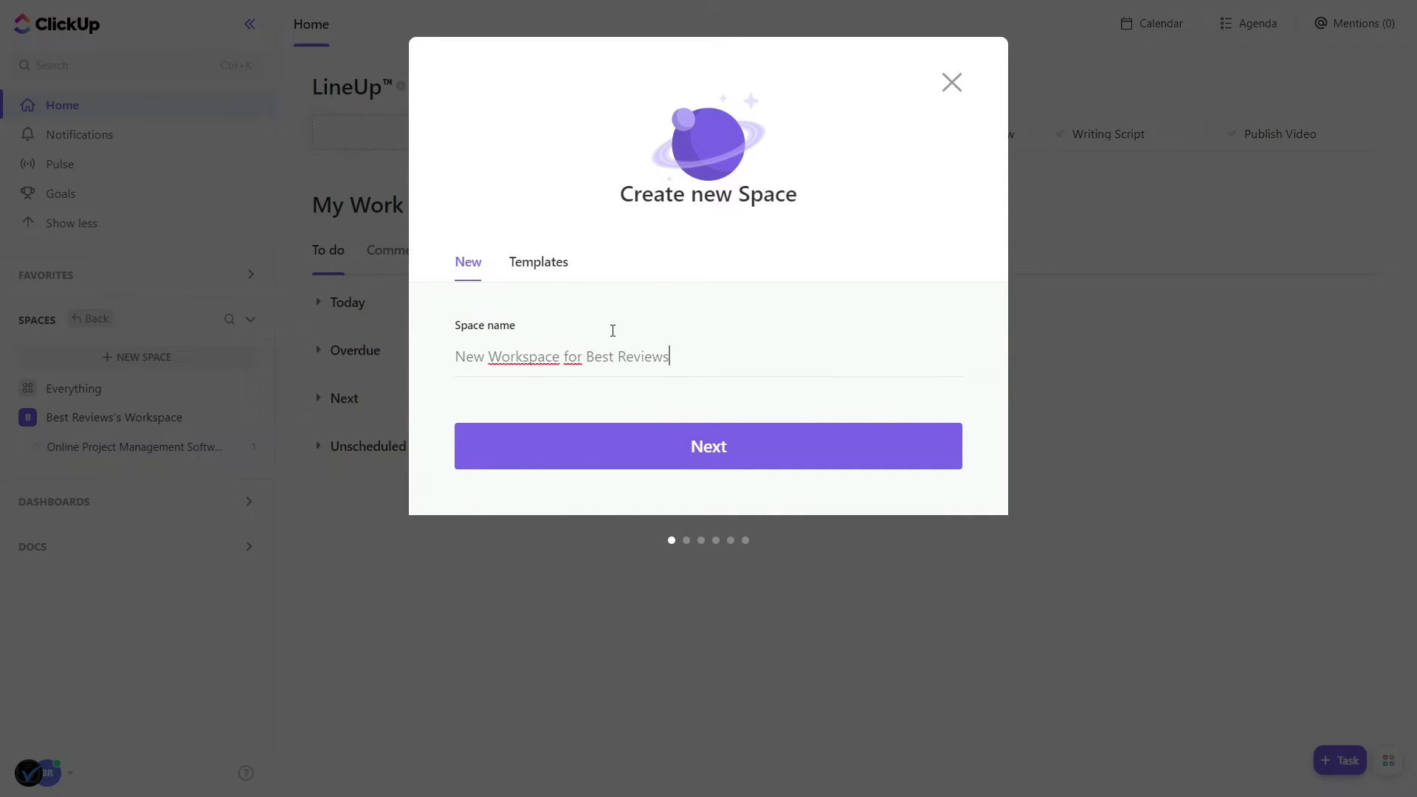
left_click(668, 447)
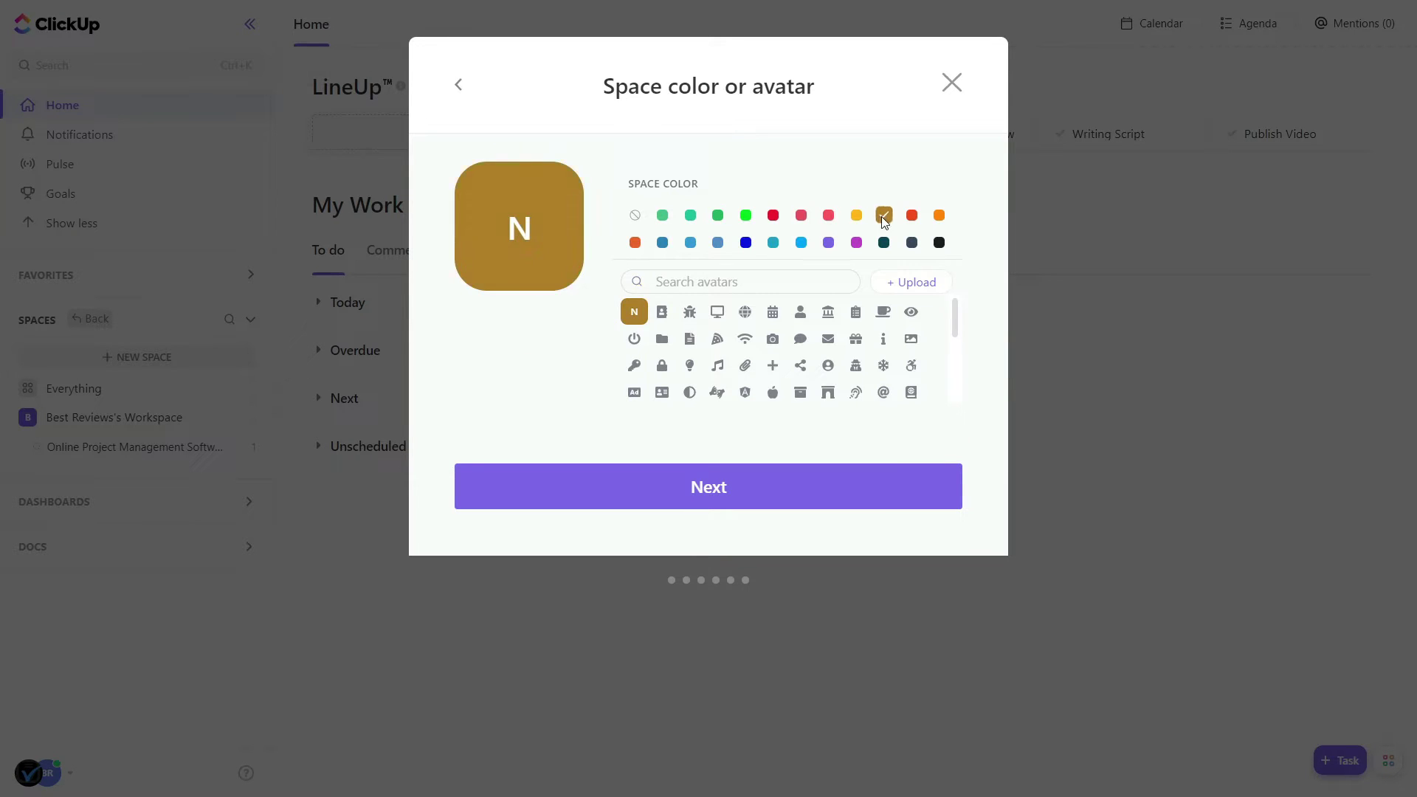
left_click(801, 242)
left_click(828, 242)
Keep workspace-wide sharing, default statuses, ClickApps and views, reaching the space review page.
left_click(799, 487)
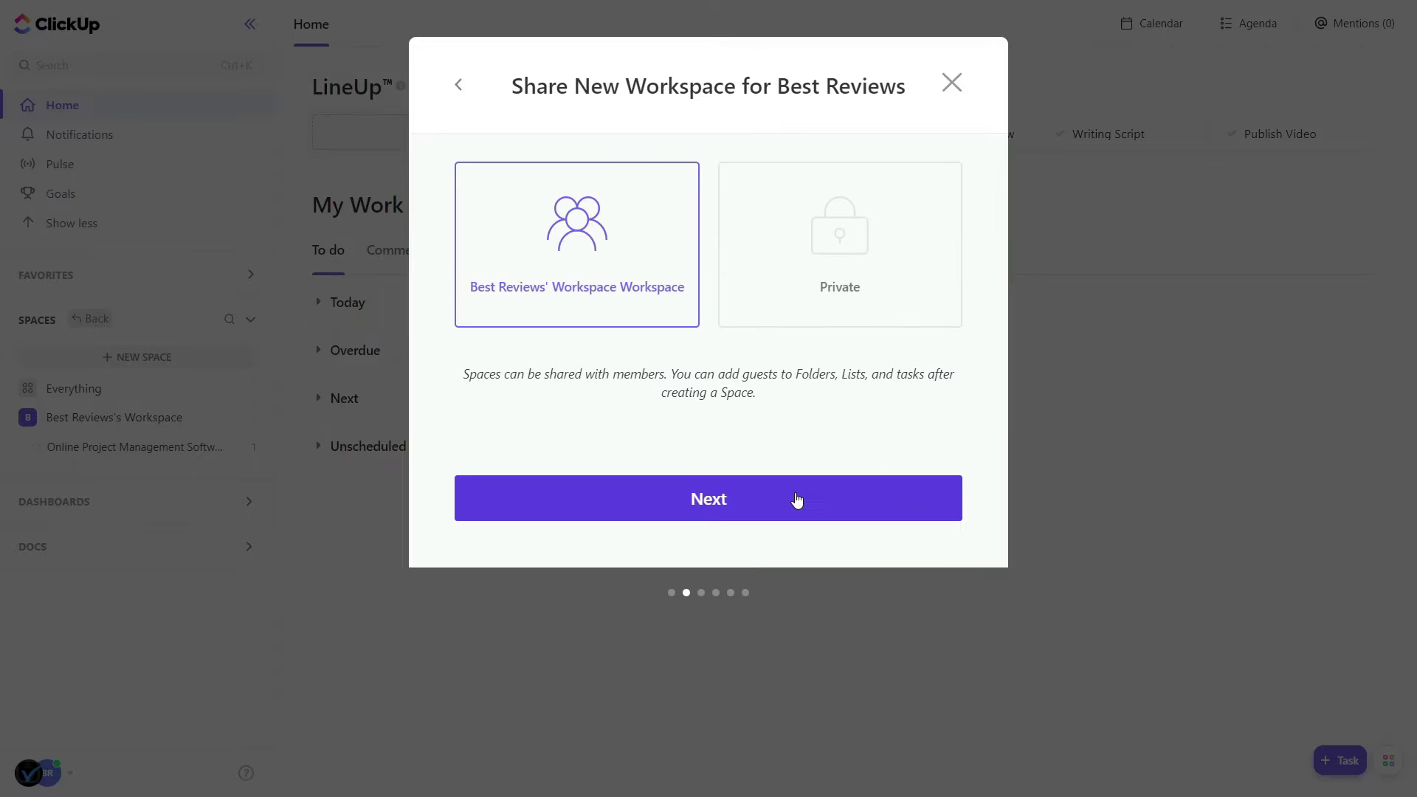
left_click(795, 500)
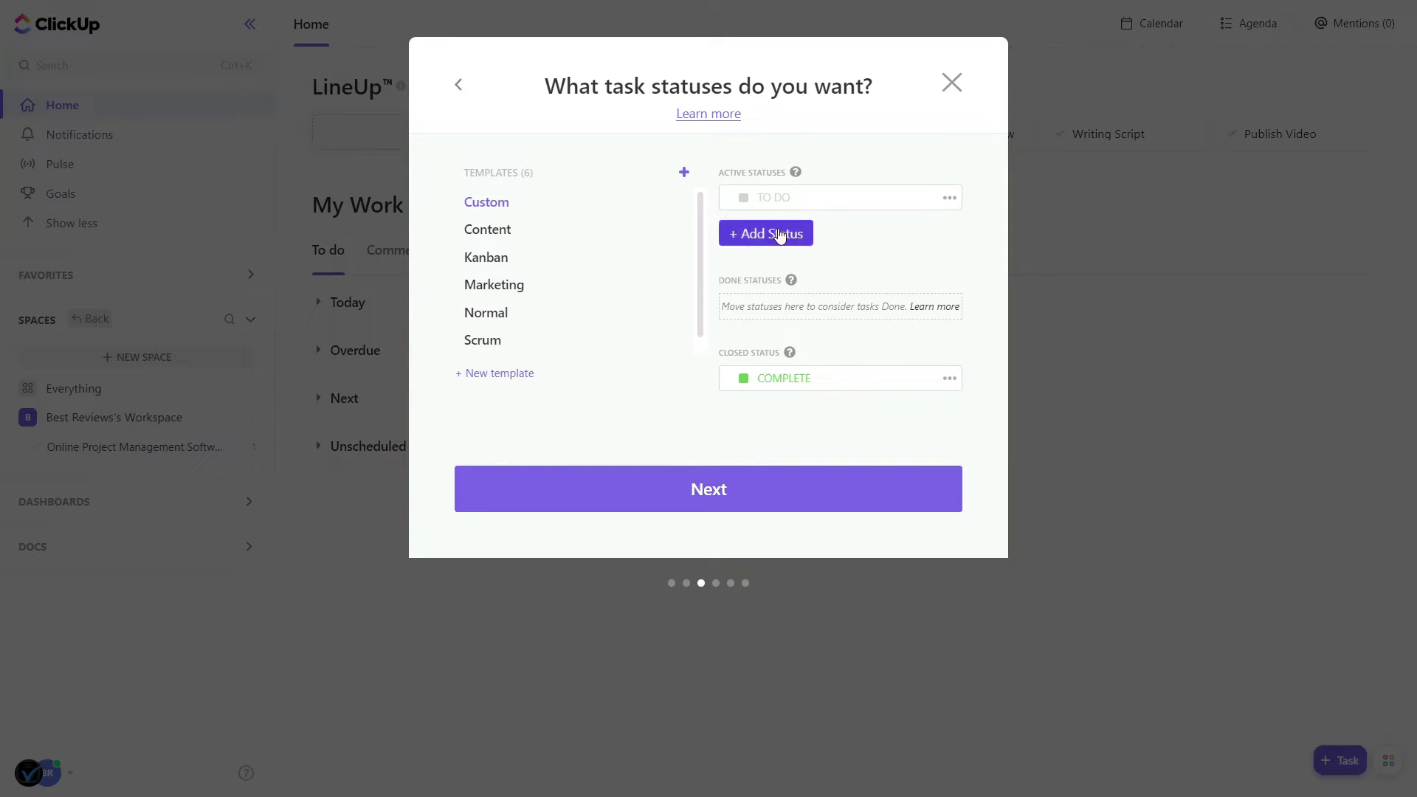
left_click(741, 473)
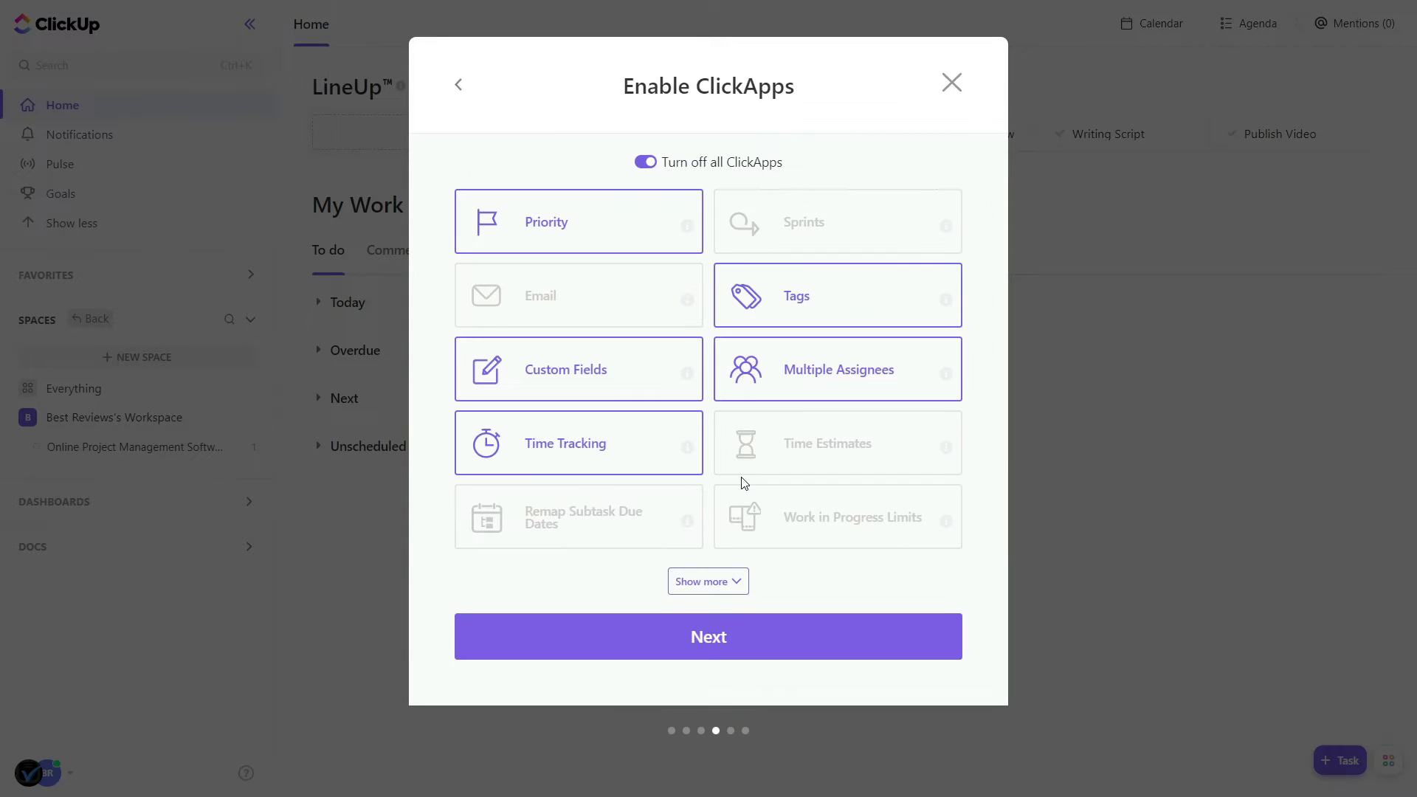
left_click(721, 588)
left_click(747, 681)
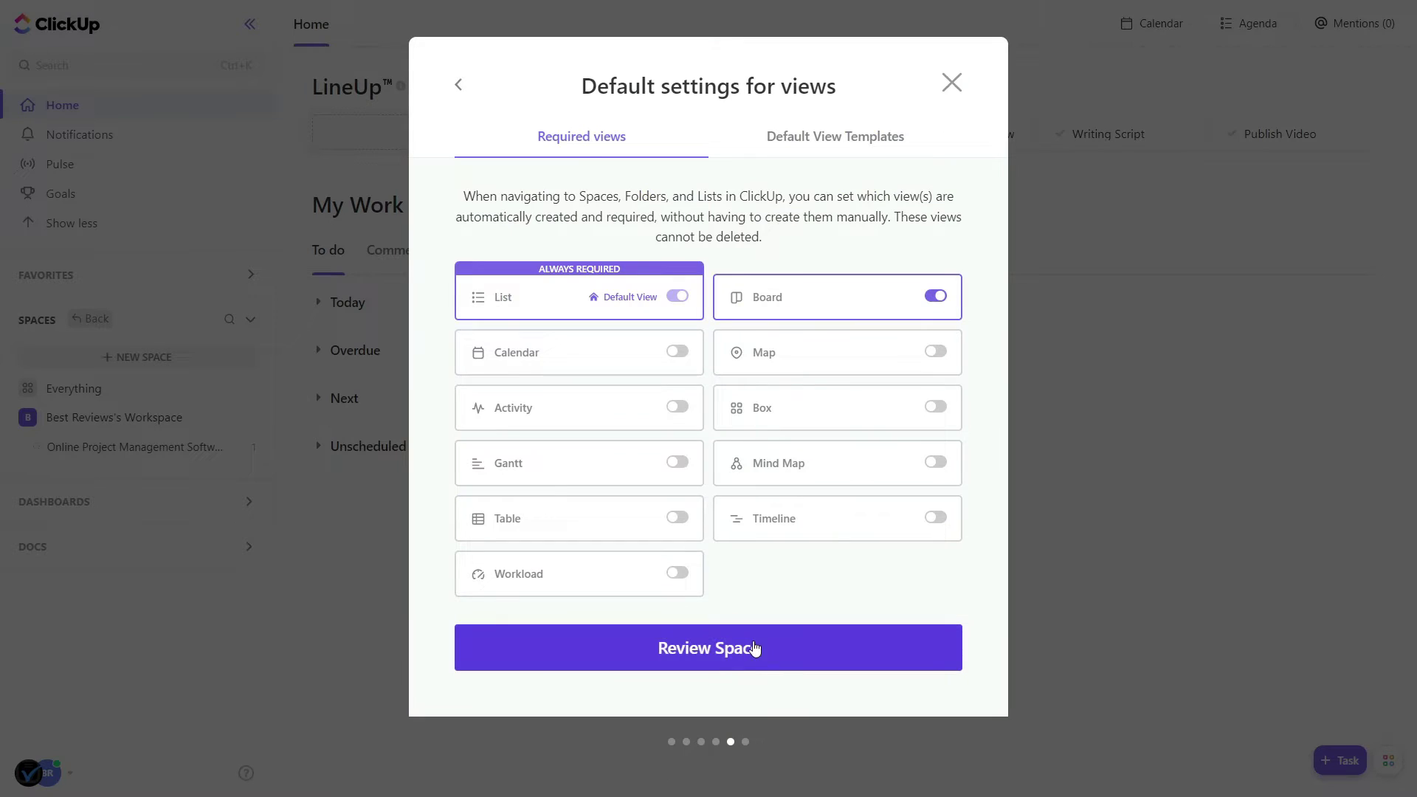
left_click(752, 648)
Create the space, then enter a new member's e-mail address in the Invite people field.
left_click(811, 563)
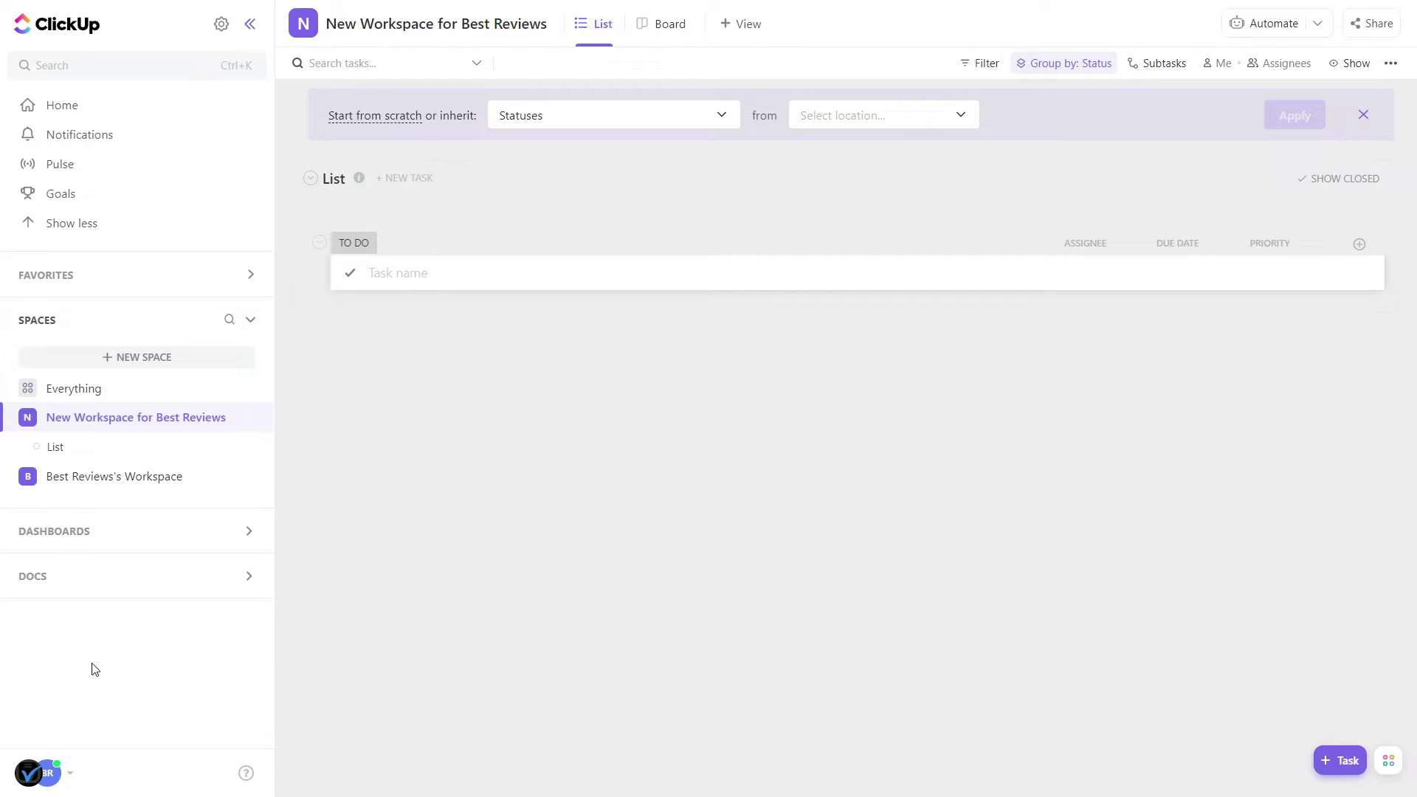
left_click(59, 773)
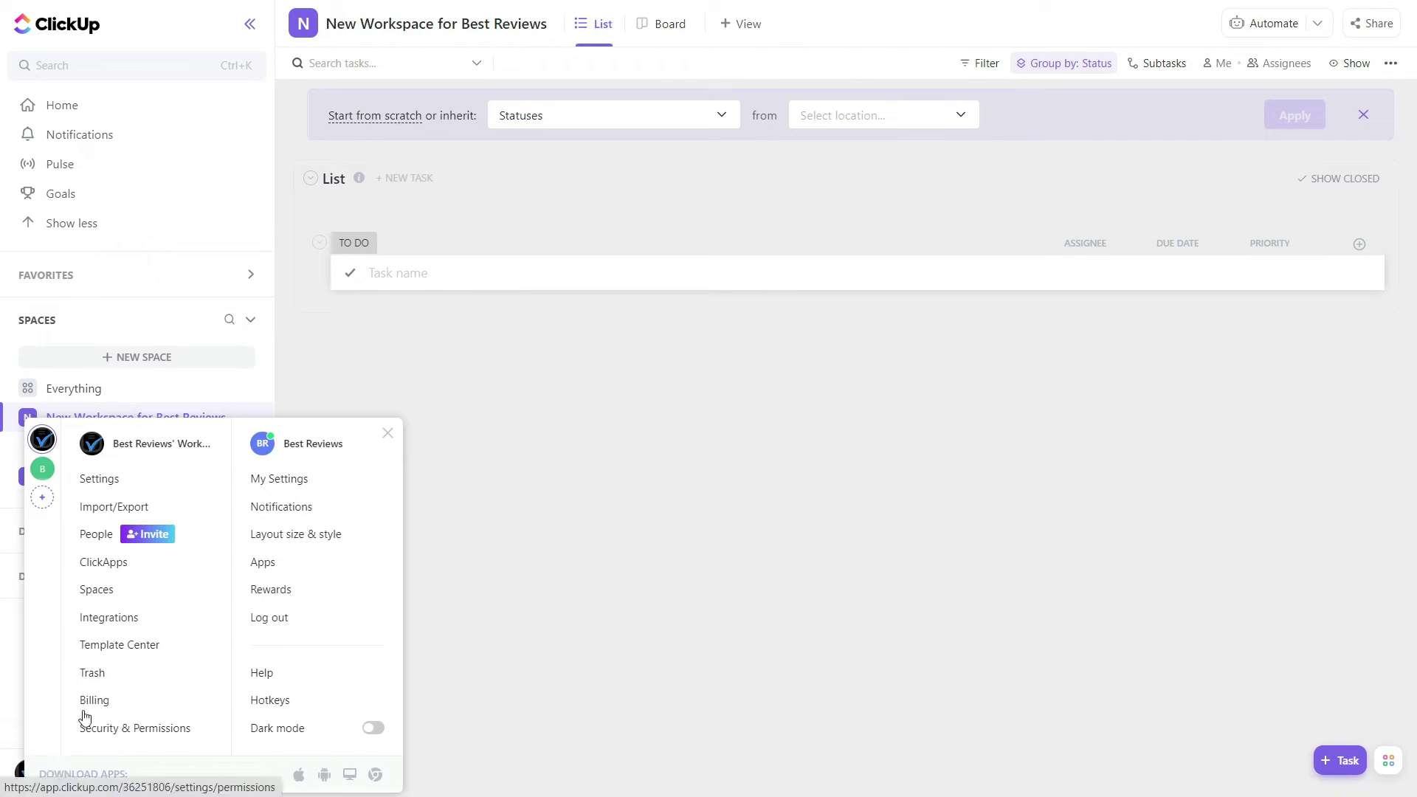
left_click(142, 537)
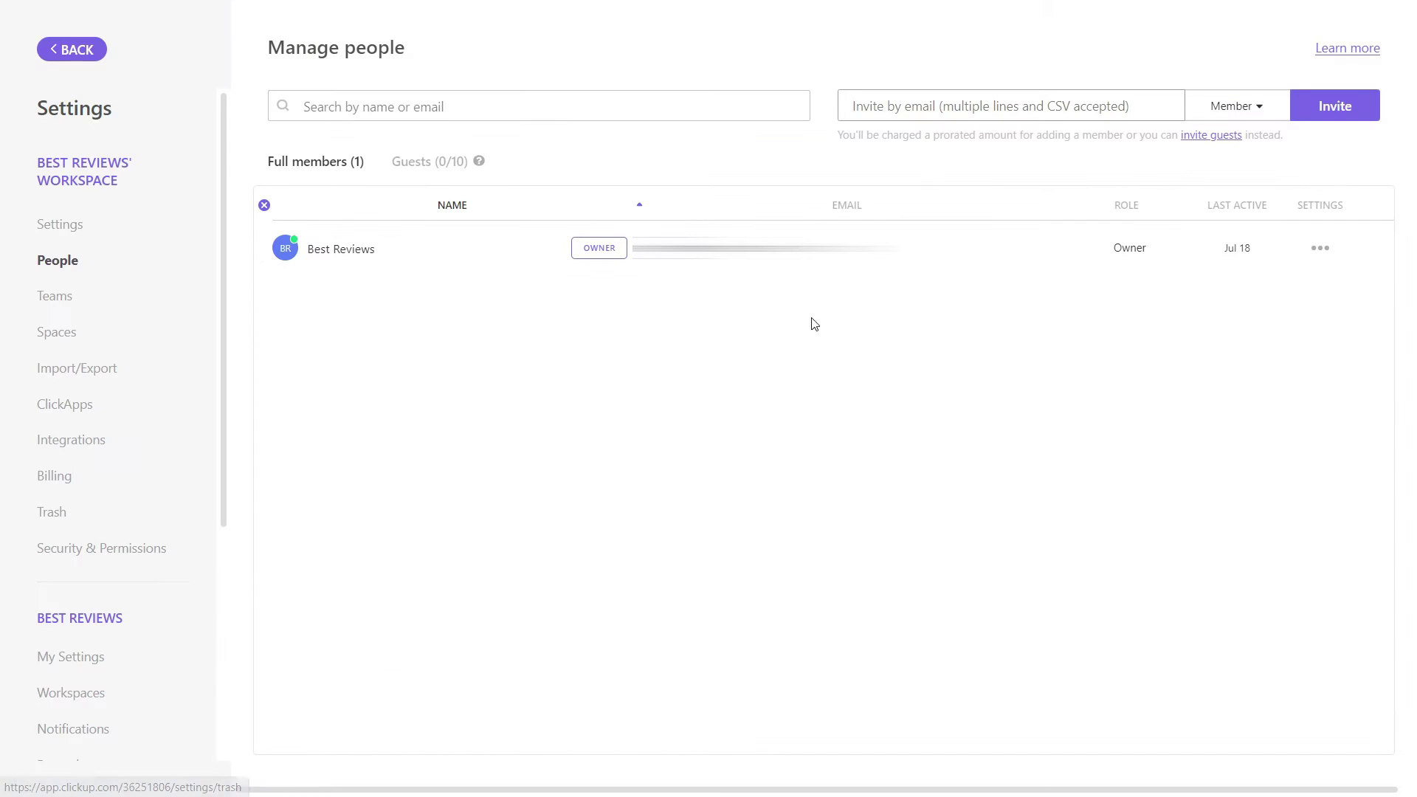
type("exa")
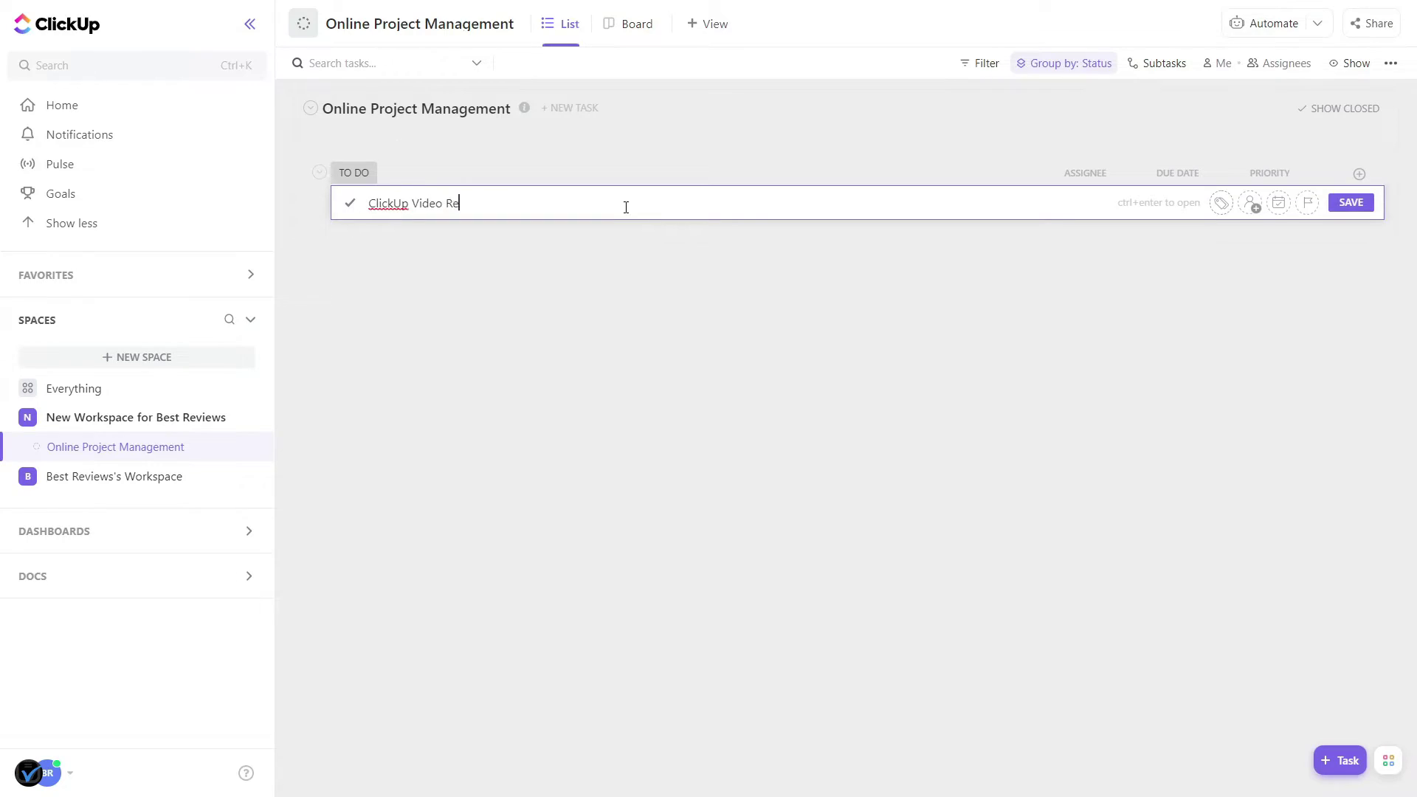
Save the ClickUp Video Review task and add Write Script and Edit Script subtasks.
type("view")
key("Return")
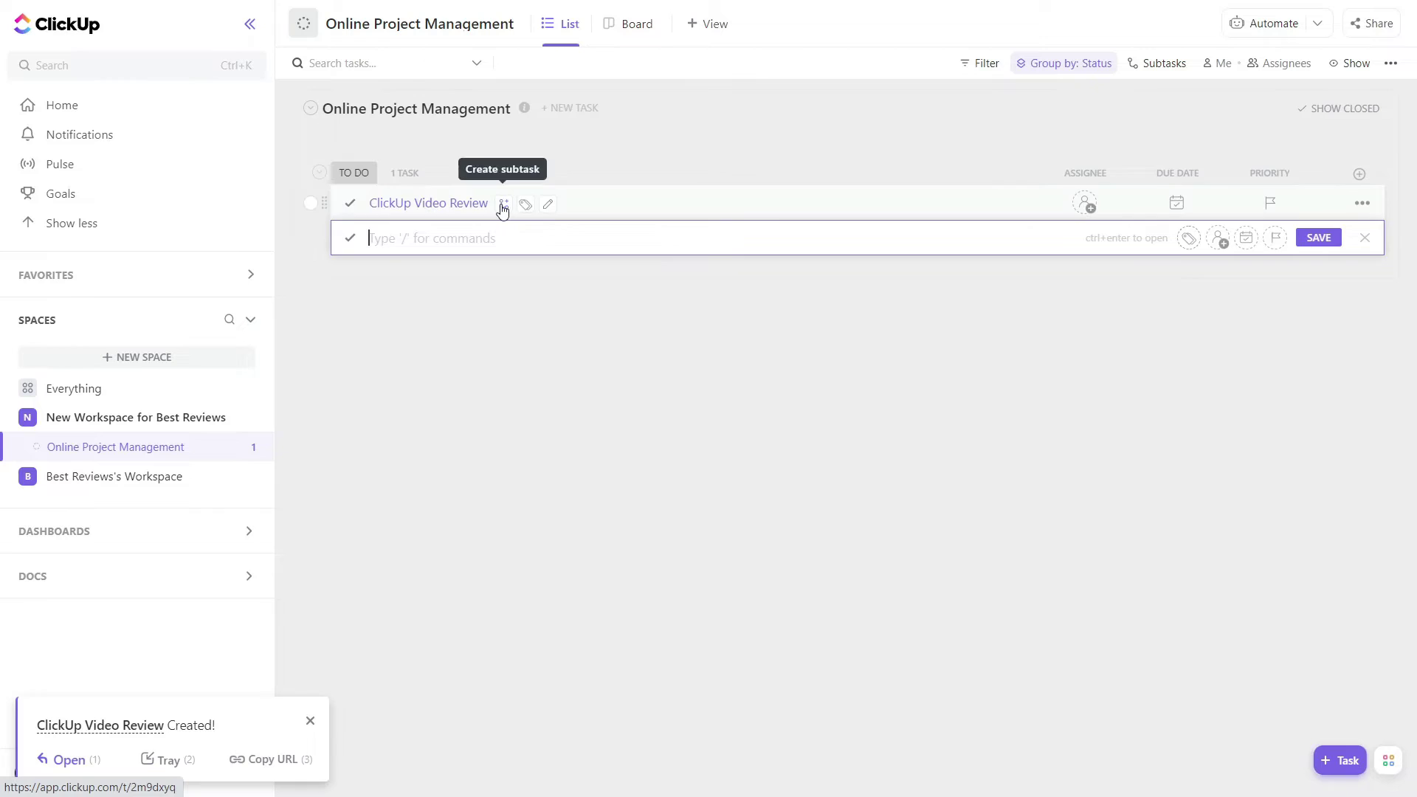
left_click(502, 206)
type("Write Scri")
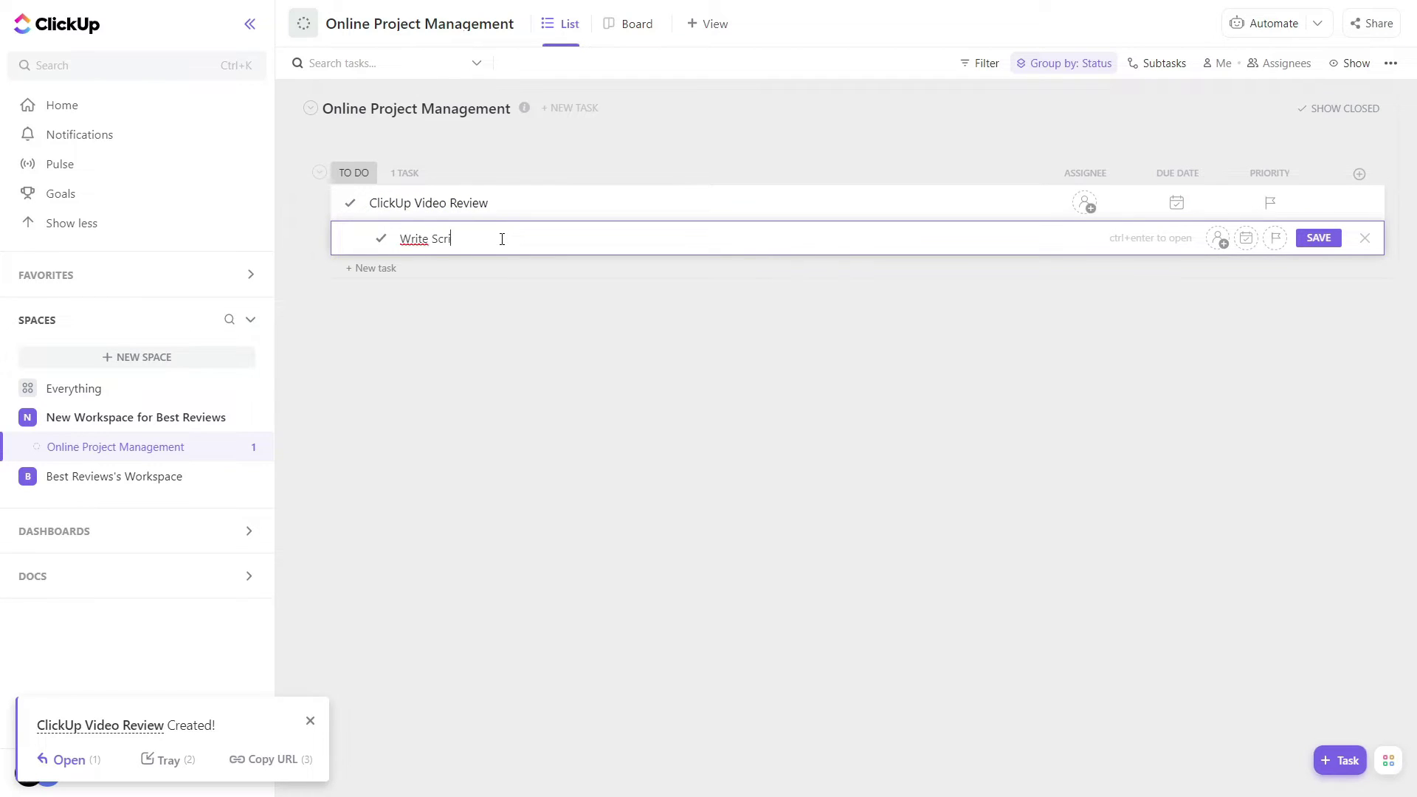
type("pt")
key("Return")
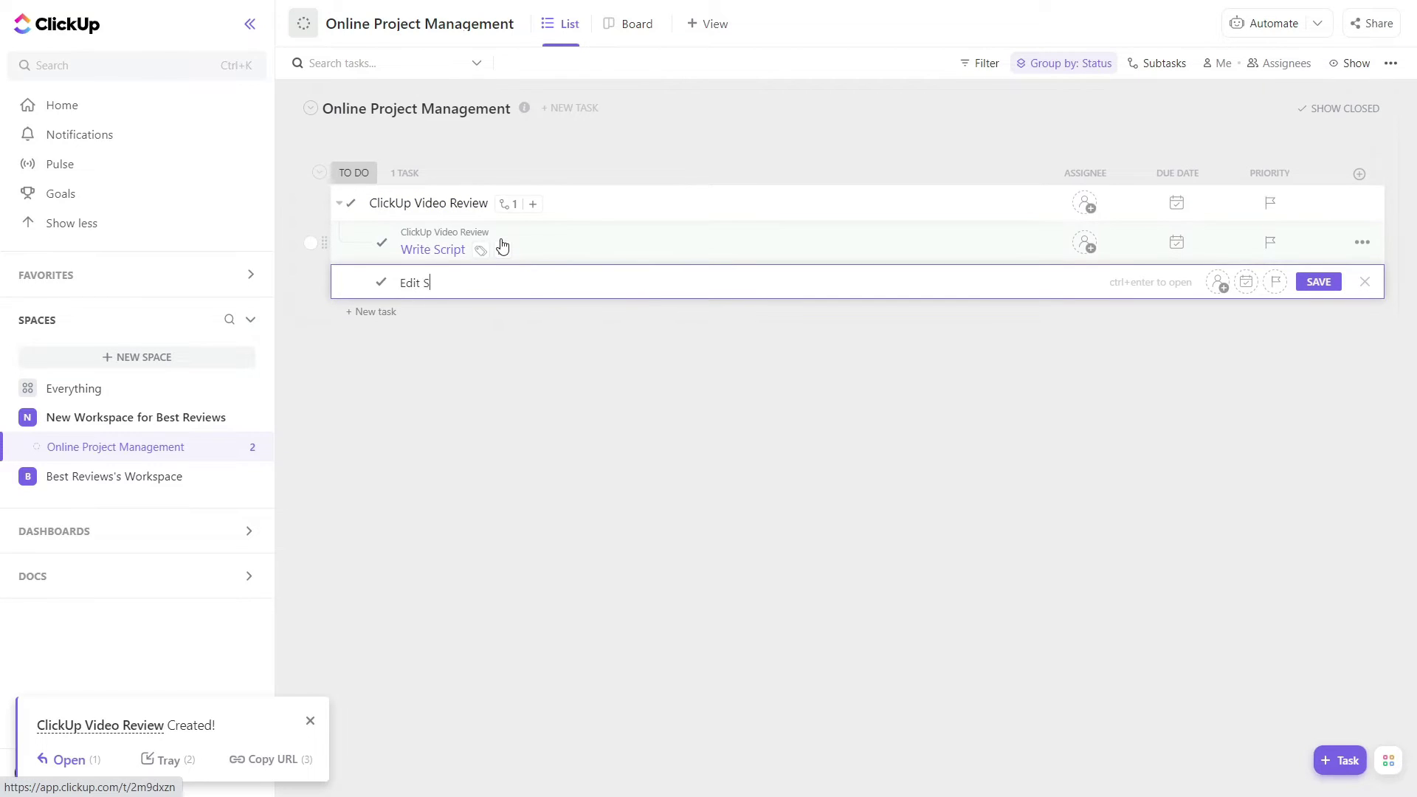
key("Return")
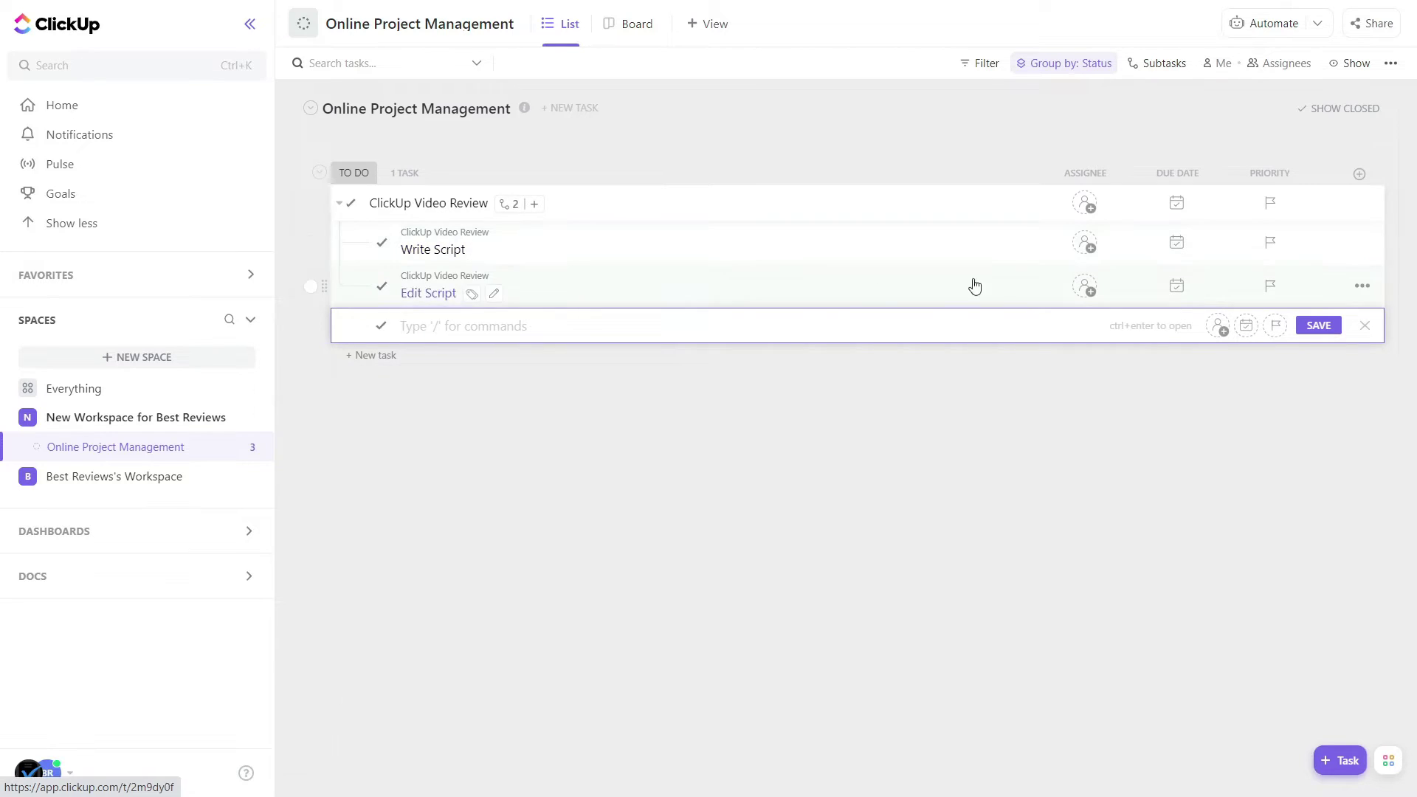
Assign Write Script to yourself with a due date of Wednesday 20 July.
left_click(1085, 245)
left_click(1122, 338)
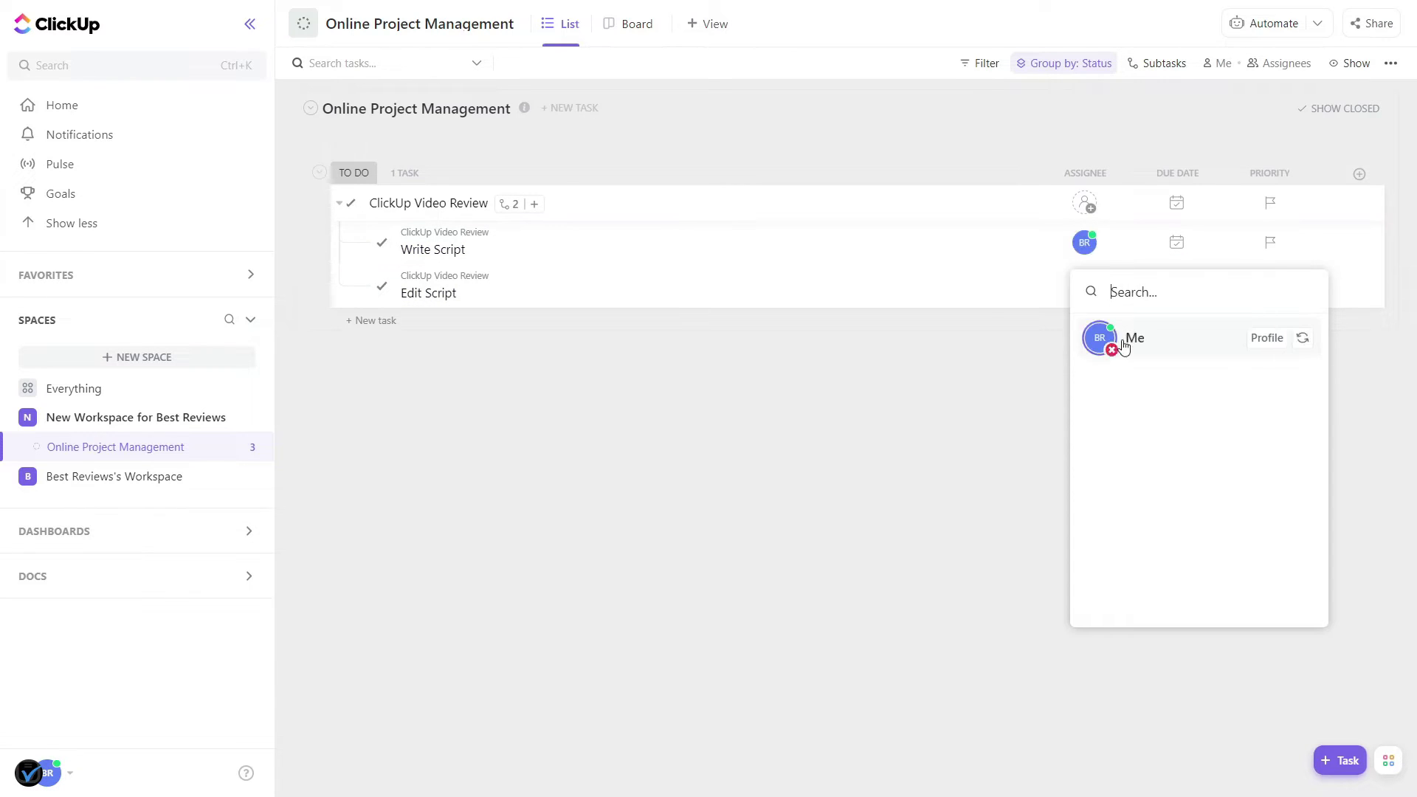
key("Escape")
left_click(1176, 243)
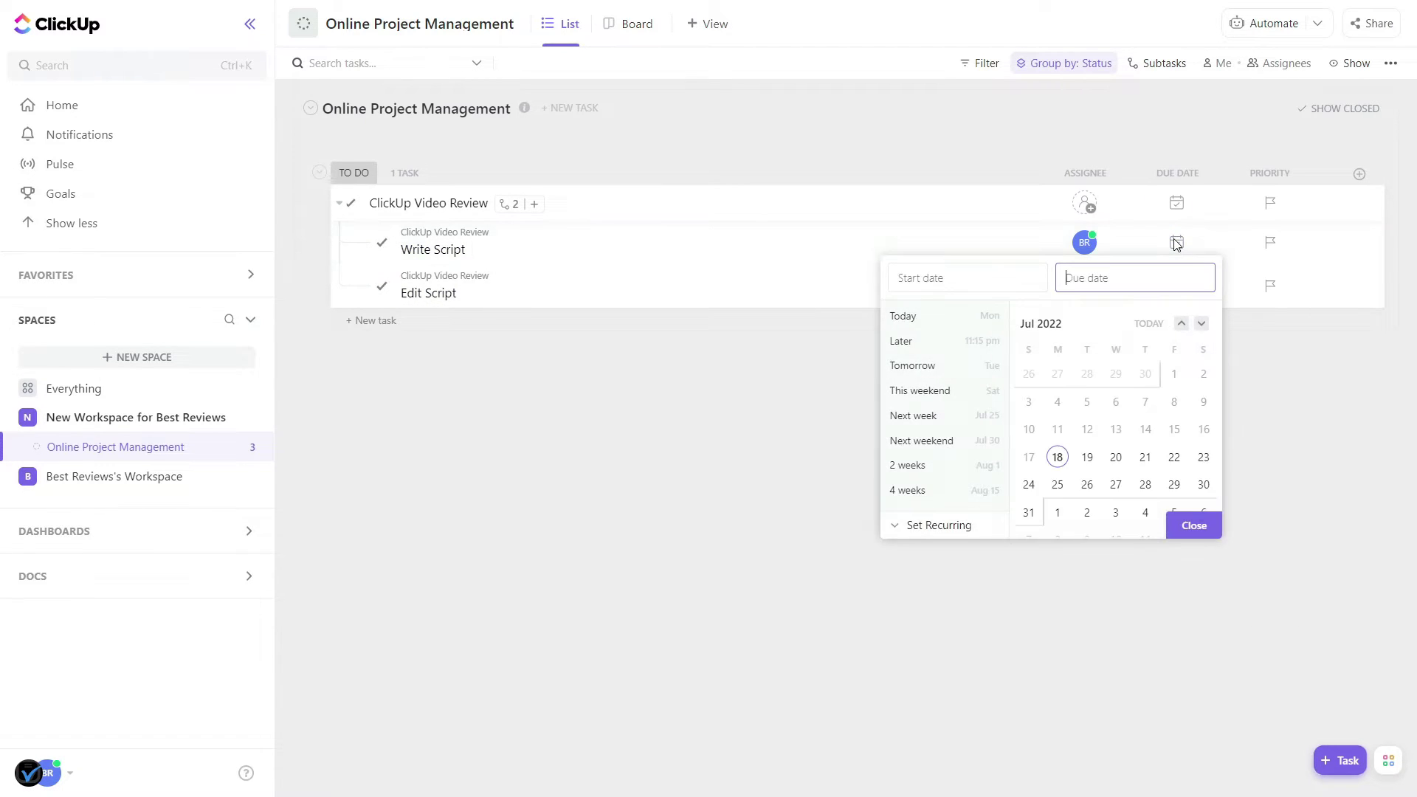
left_click(1115, 461)
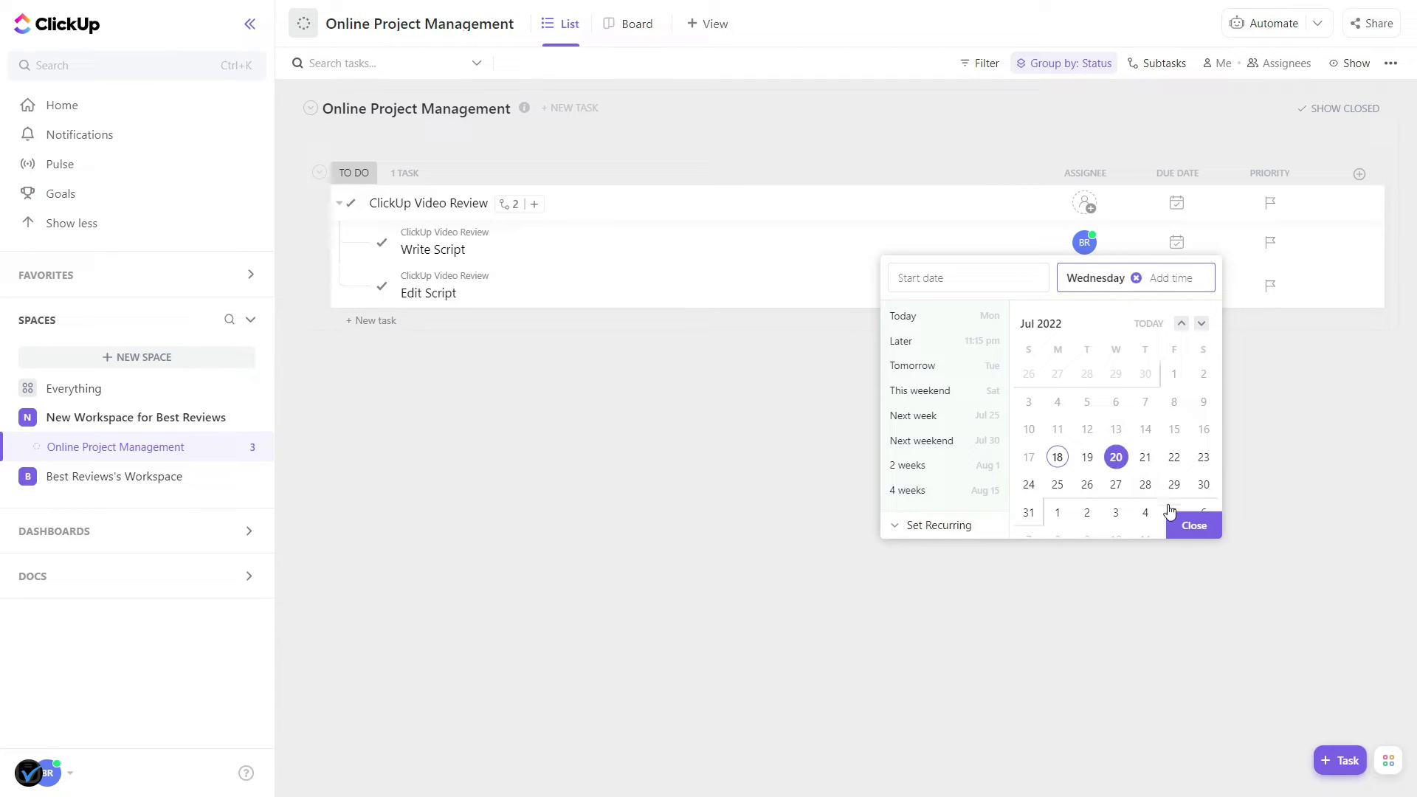
left_click(1193, 525)
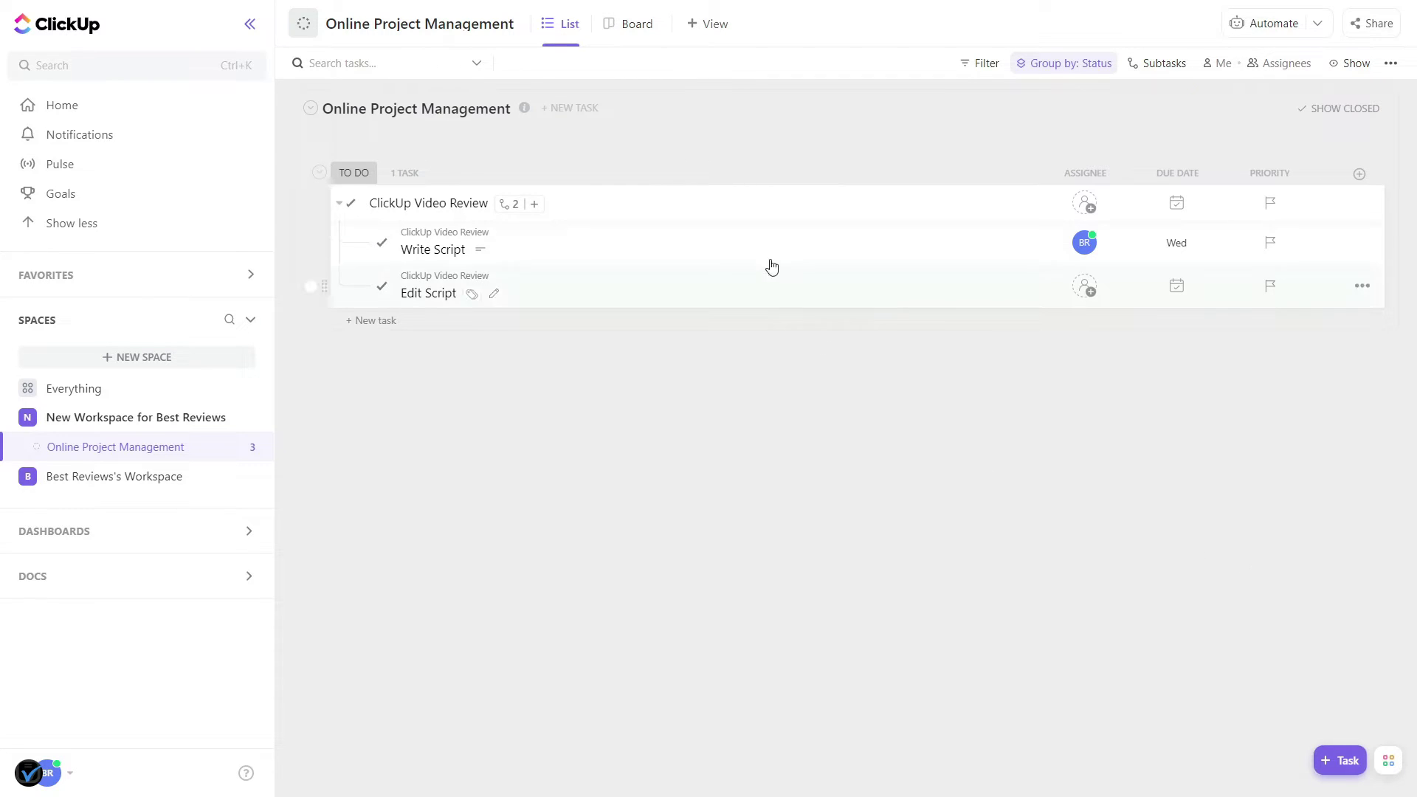
Add a Gantt view after previewing Board and Calendar, and expand ClickUp Video Review's subtasks.
left_click(714, 25)
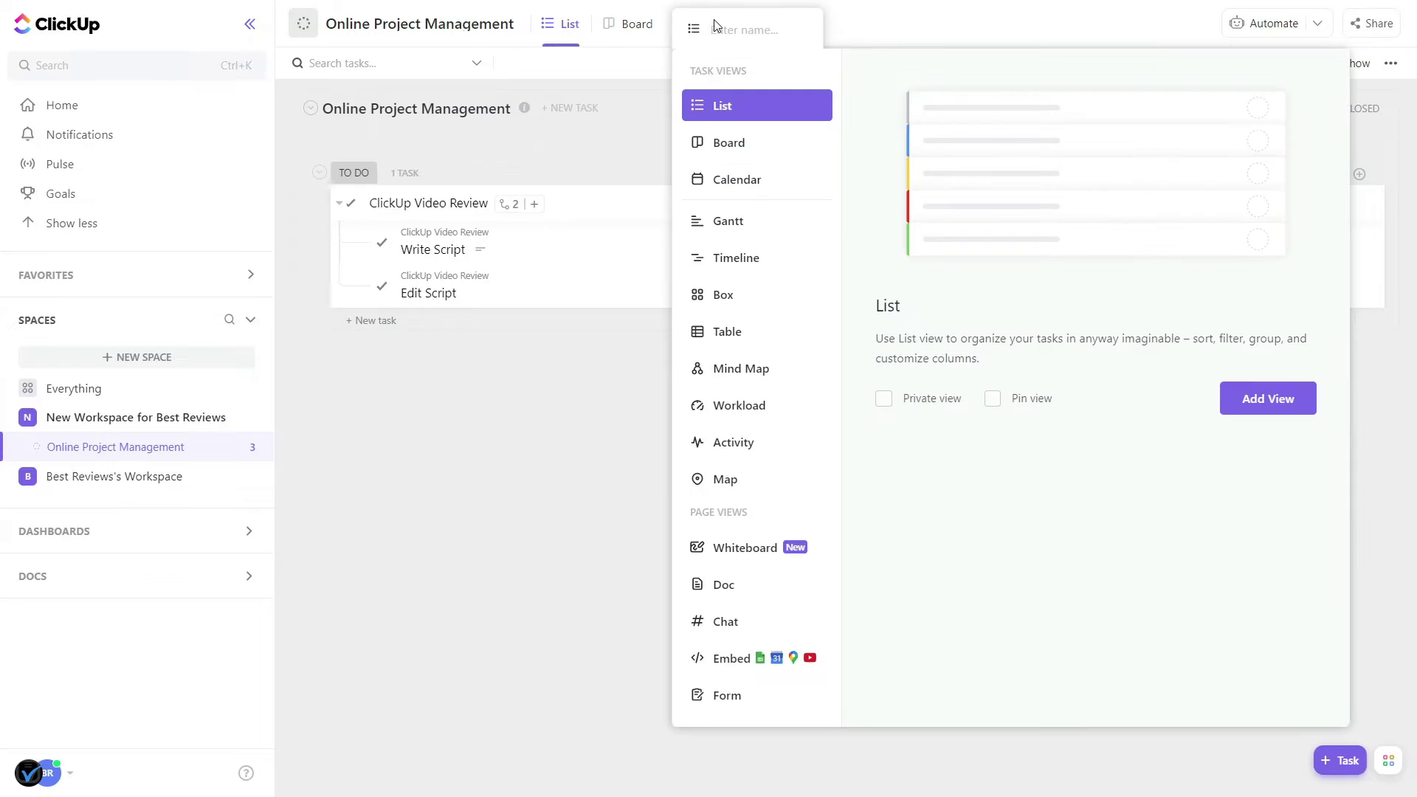
left_click(739, 140)
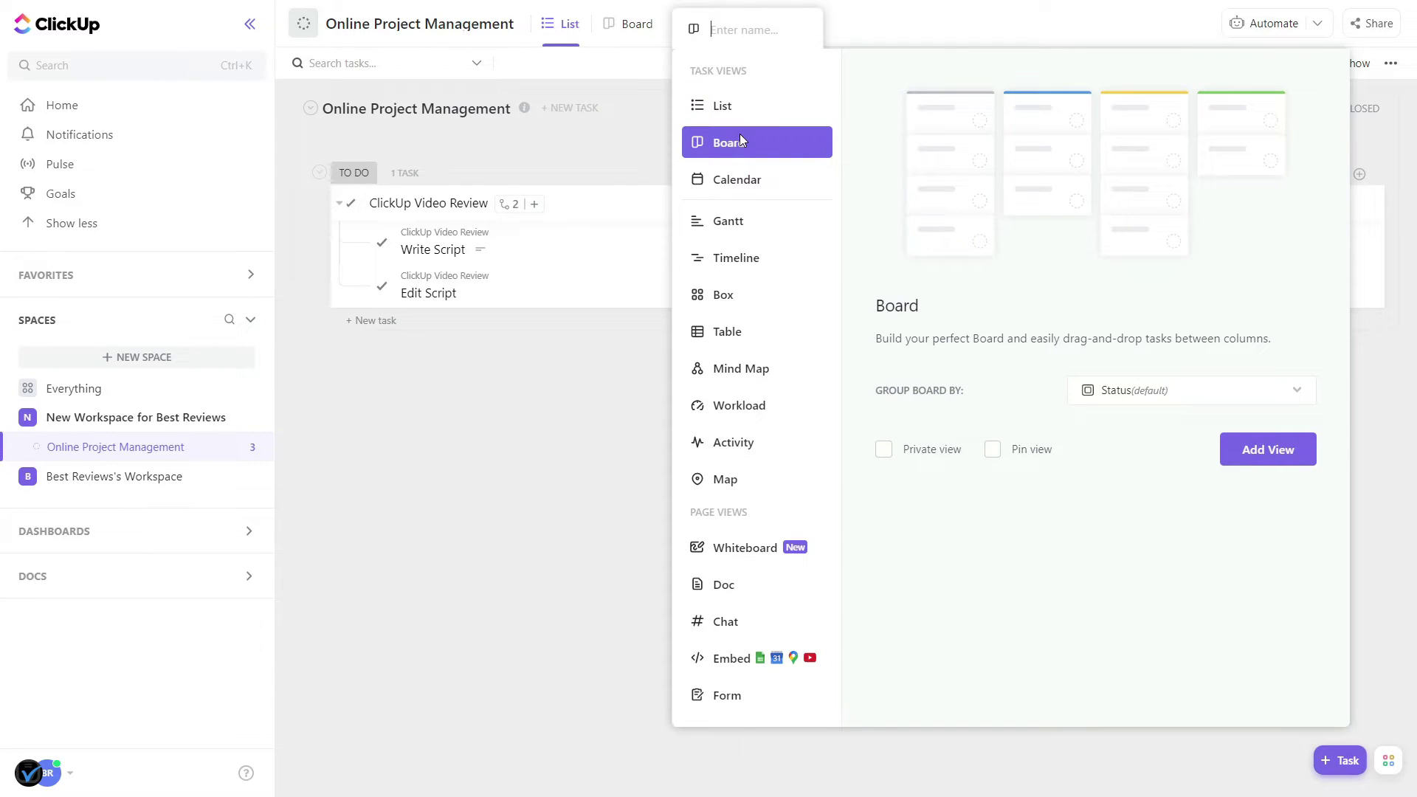
left_click(741, 177)
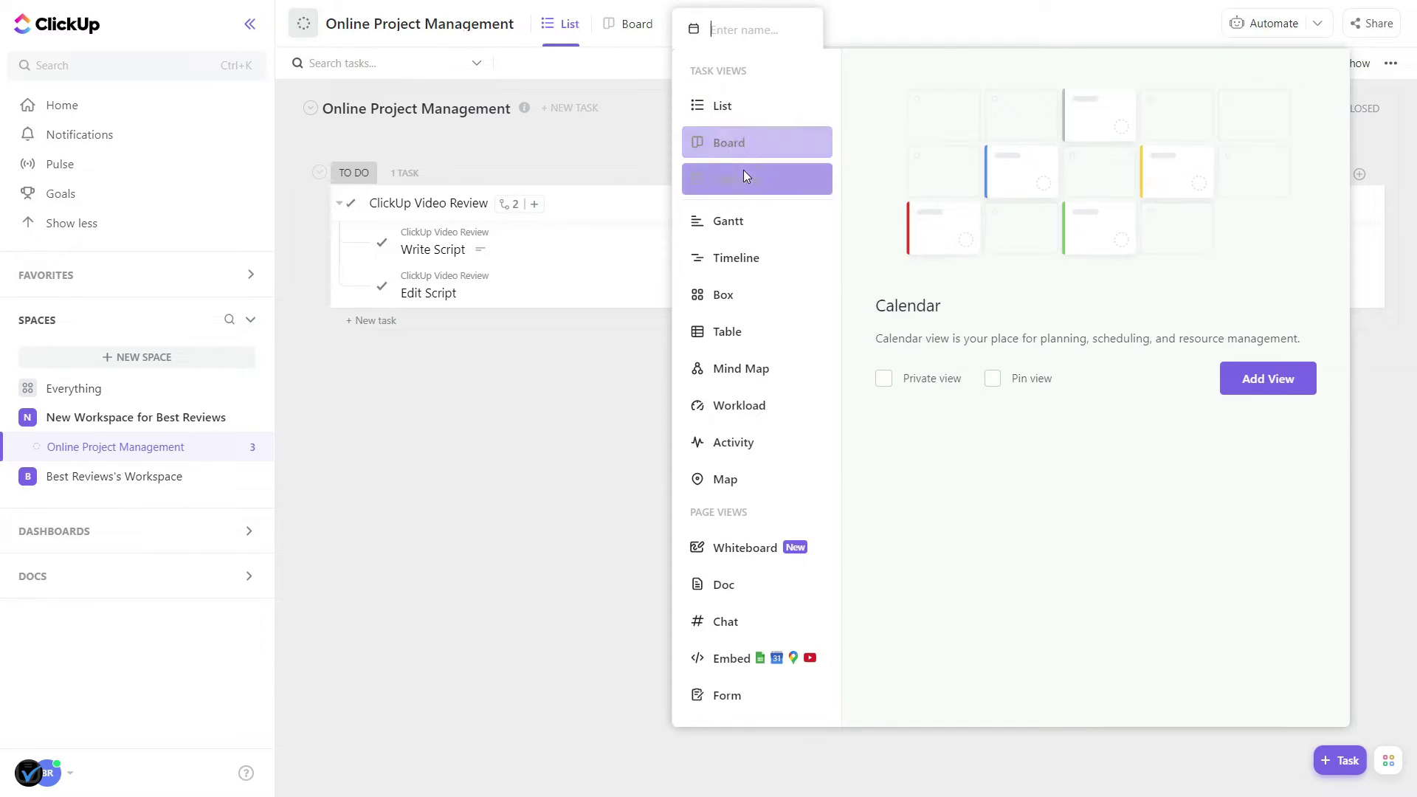
left_click(736, 221)
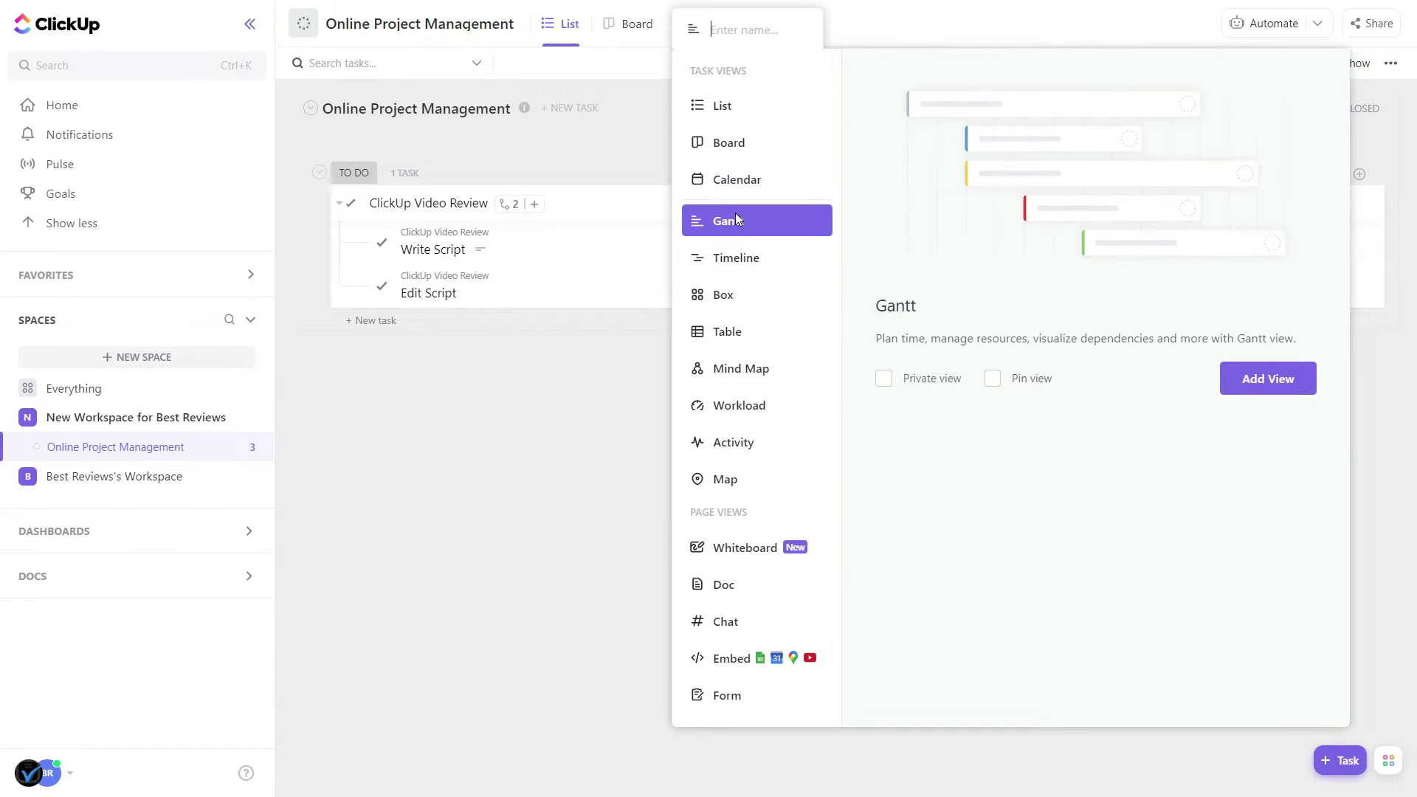
left_click(1242, 380)
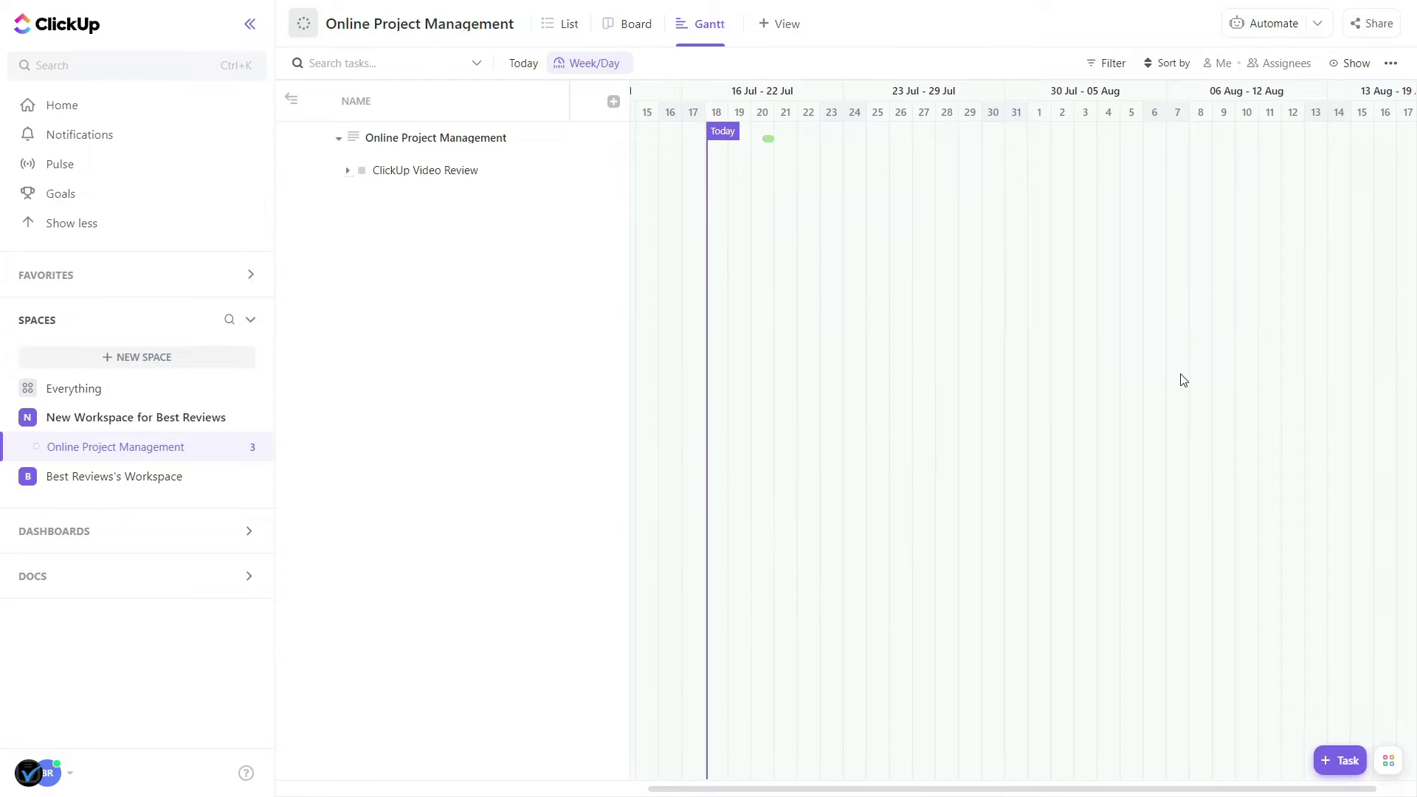
left_click(350, 173)
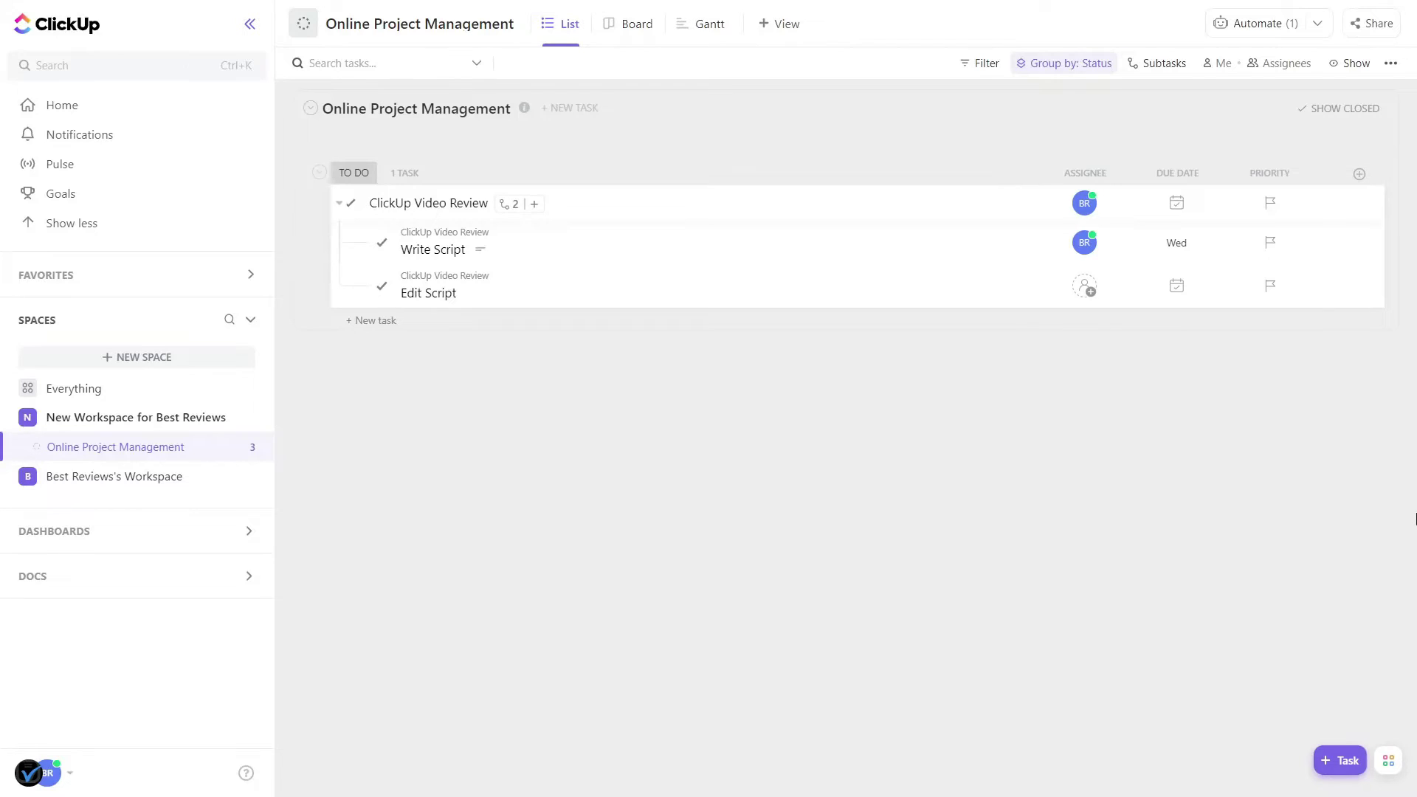
left_click(446, 249)
left_click(1034, 713)
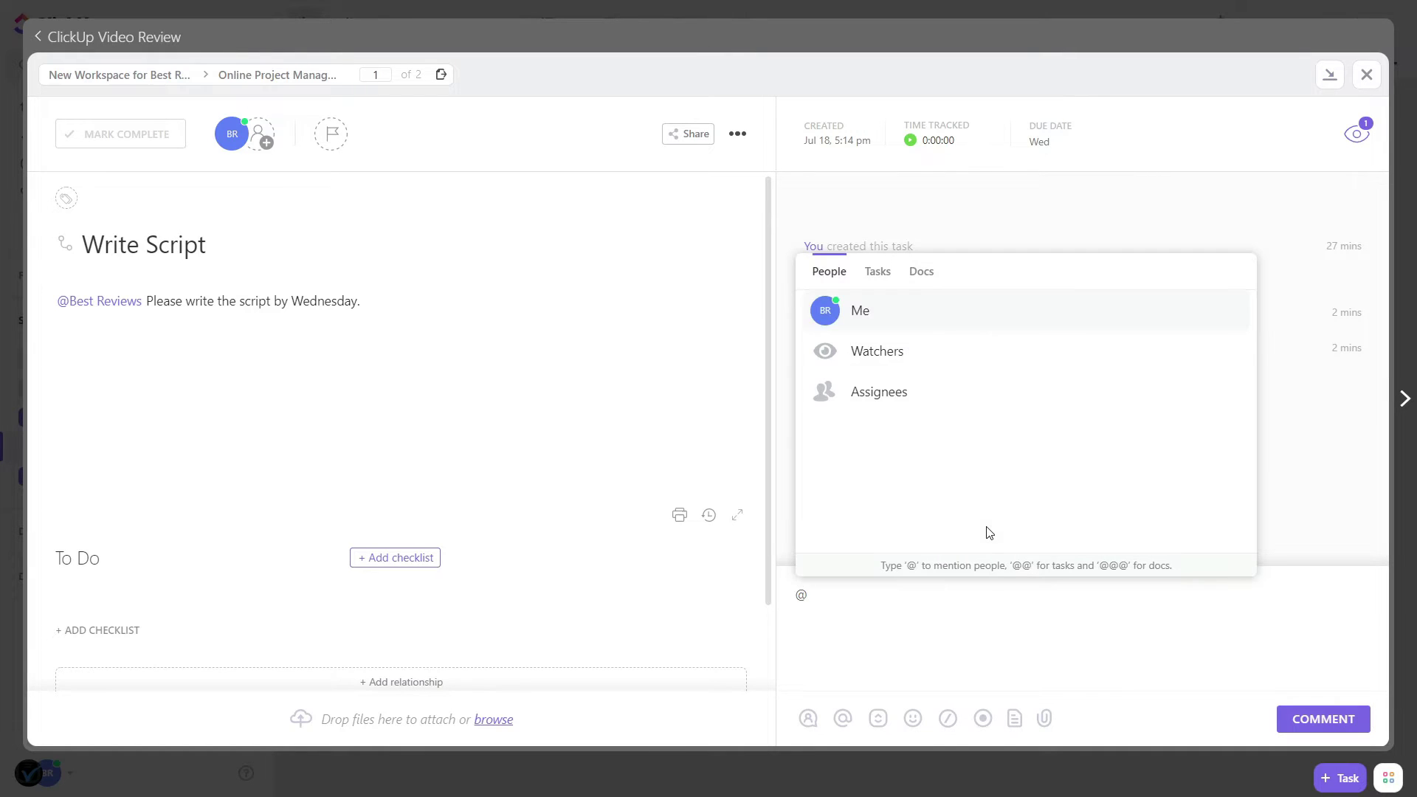
left_click(872, 305)
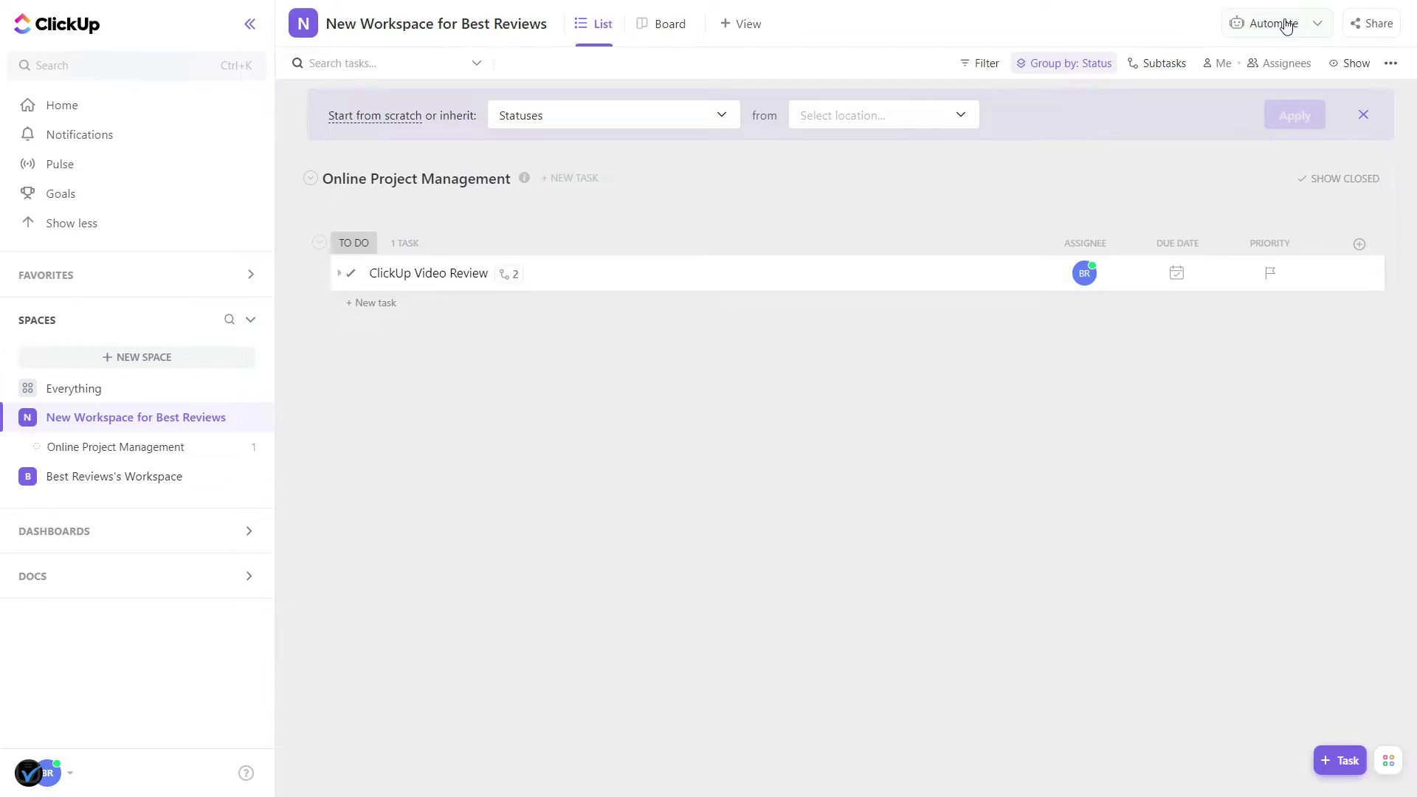
Start a custom automation triggered when priority changes from Normal to High.
left_click(1284, 24)
left_click(1280, 112)
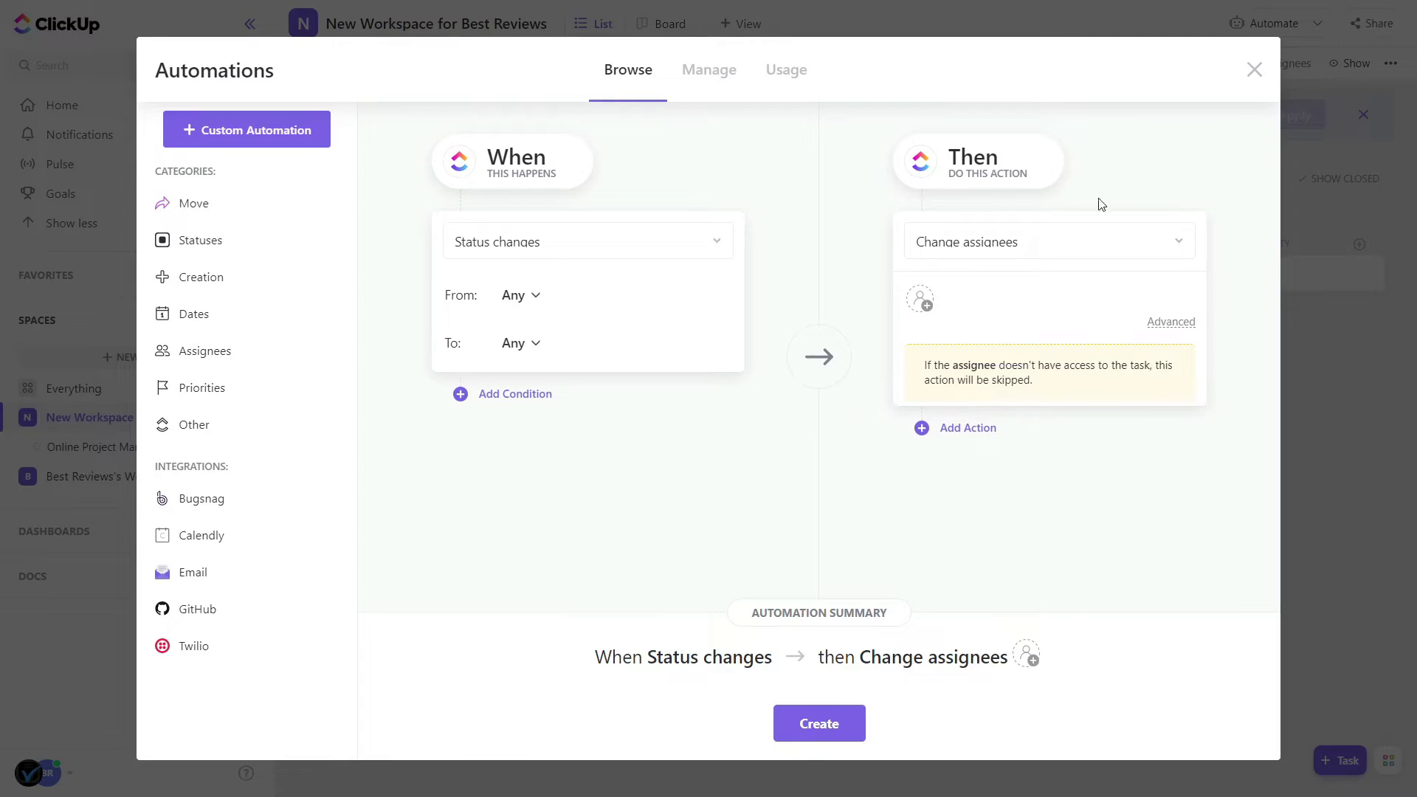
left_click(274, 212)
left_click(522, 230)
left_click(485, 240)
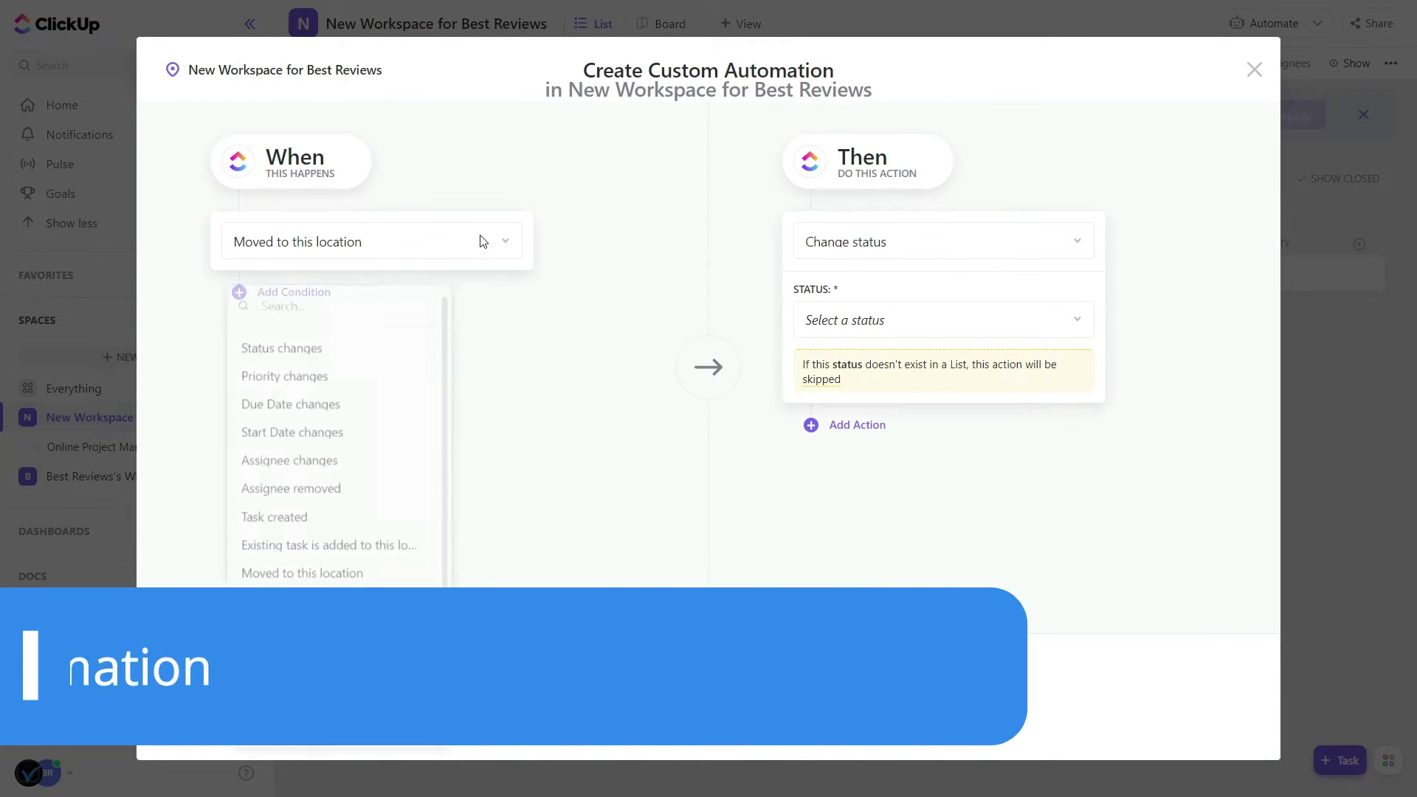
left_click(392, 366)
left_click(360, 296)
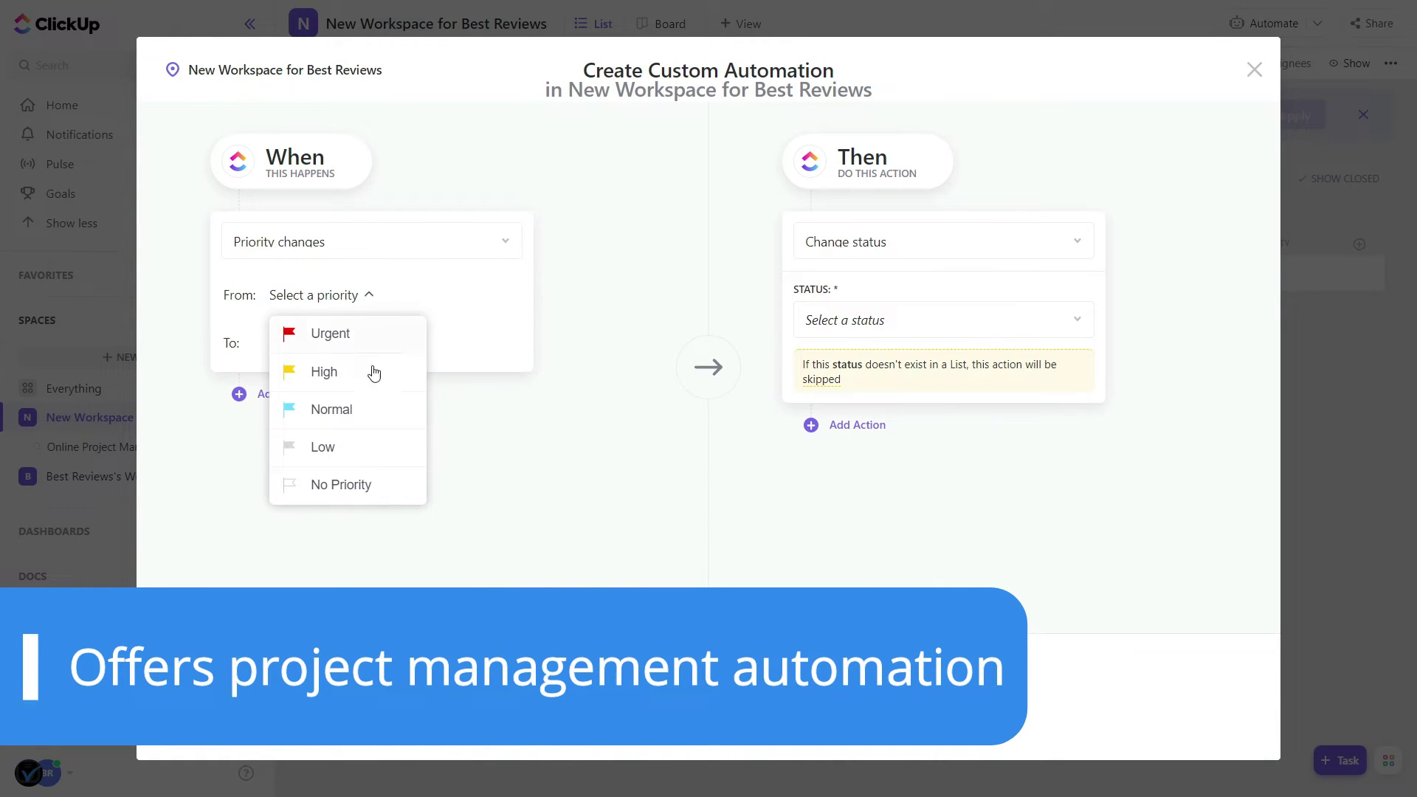
left_click(374, 409)
left_click(369, 344)
left_click(373, 412)
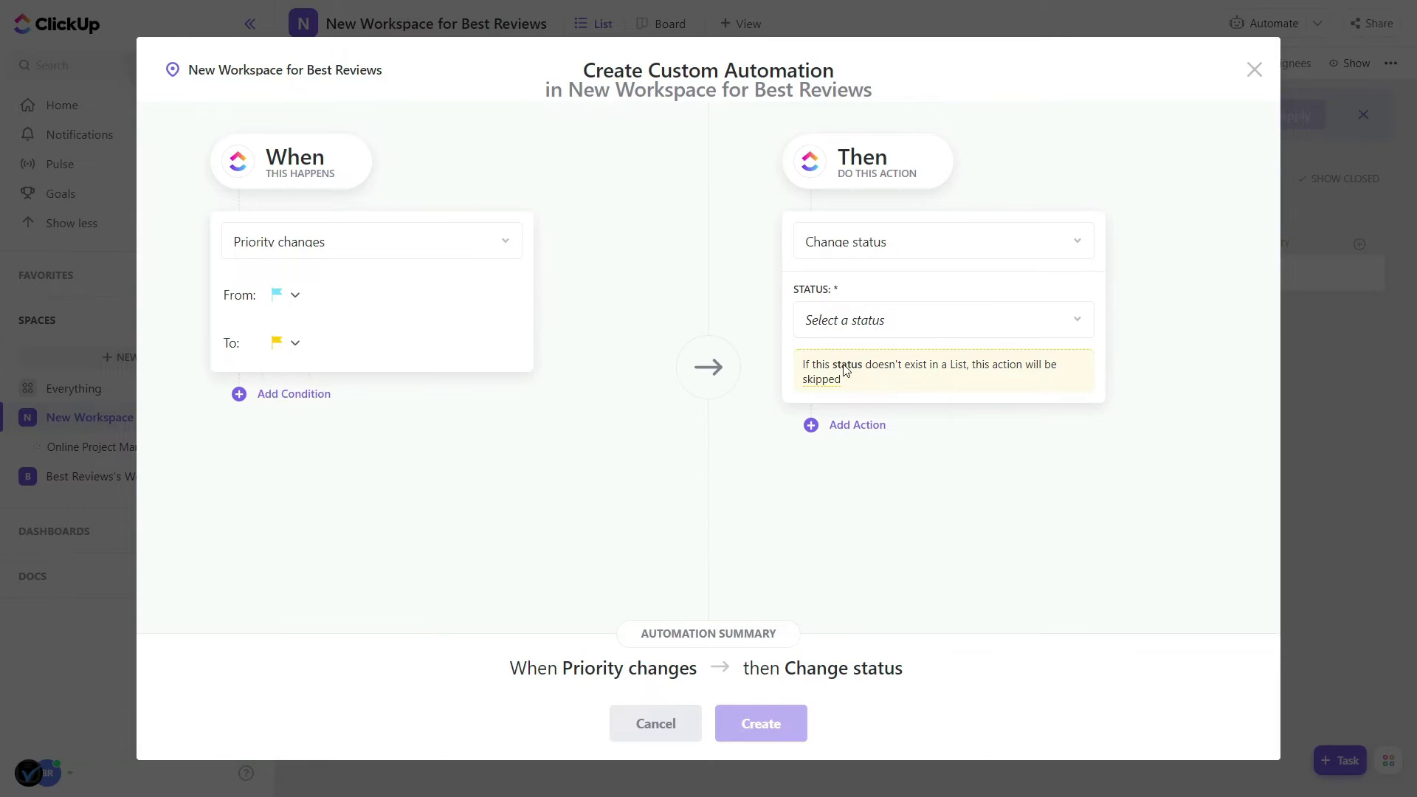
Set the automation's action to create a task in the Online Project Management list.
left_click(993, 247)
left_click(887, 371)
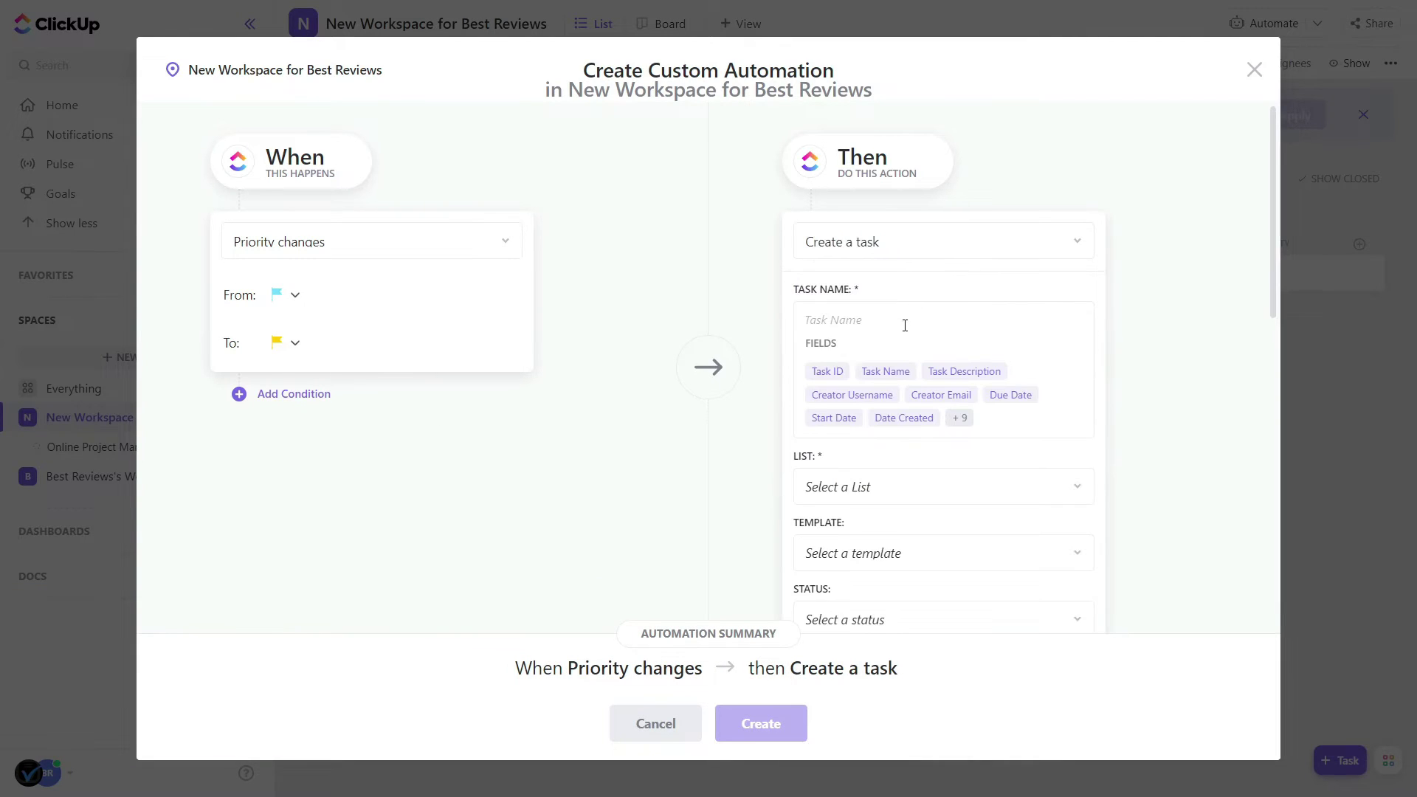
left_click(984, 490)
left_click(965, 580)
left_click(971, 599)
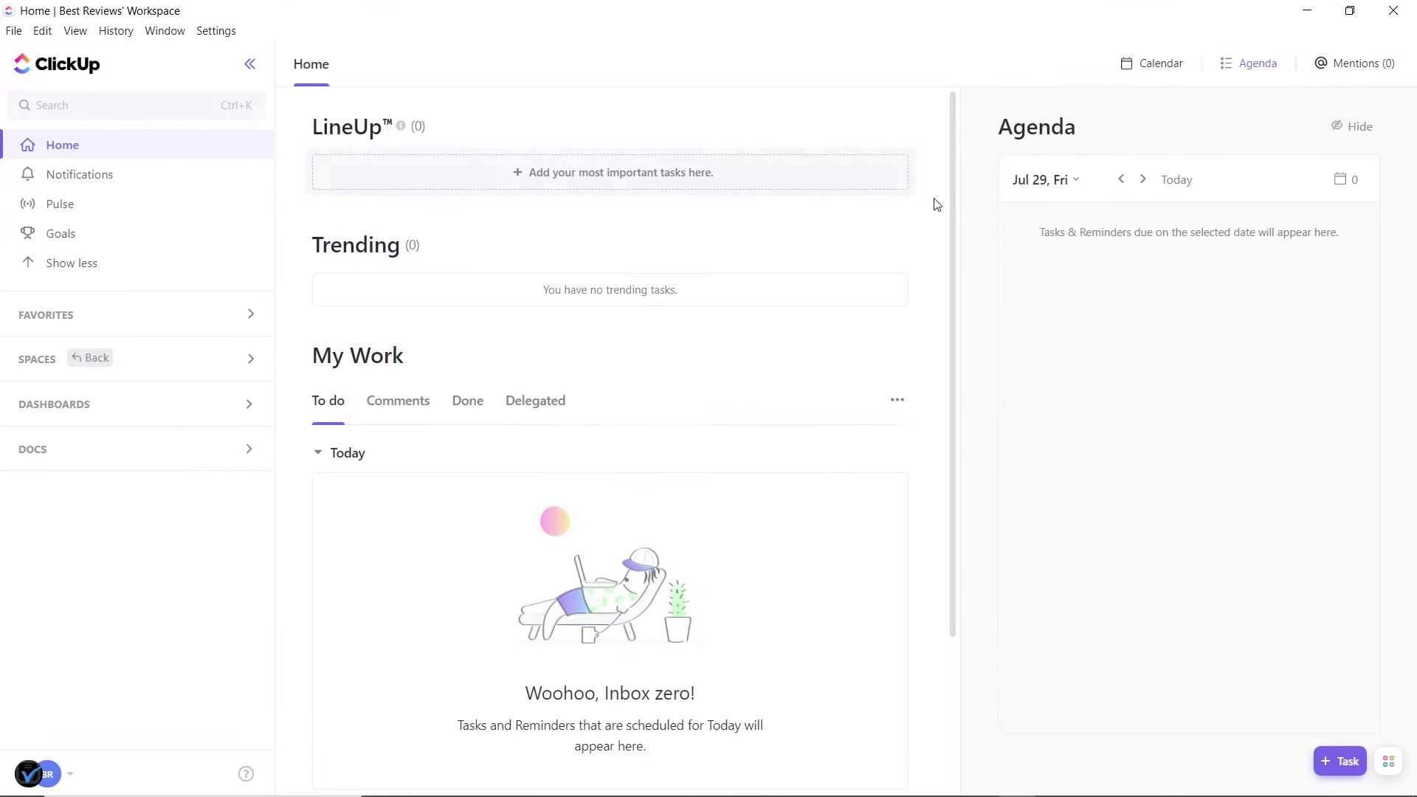
Check notifications, switch to the New Workspace for Best Reviews space, and open the profile menu.
left_click(168, 179)
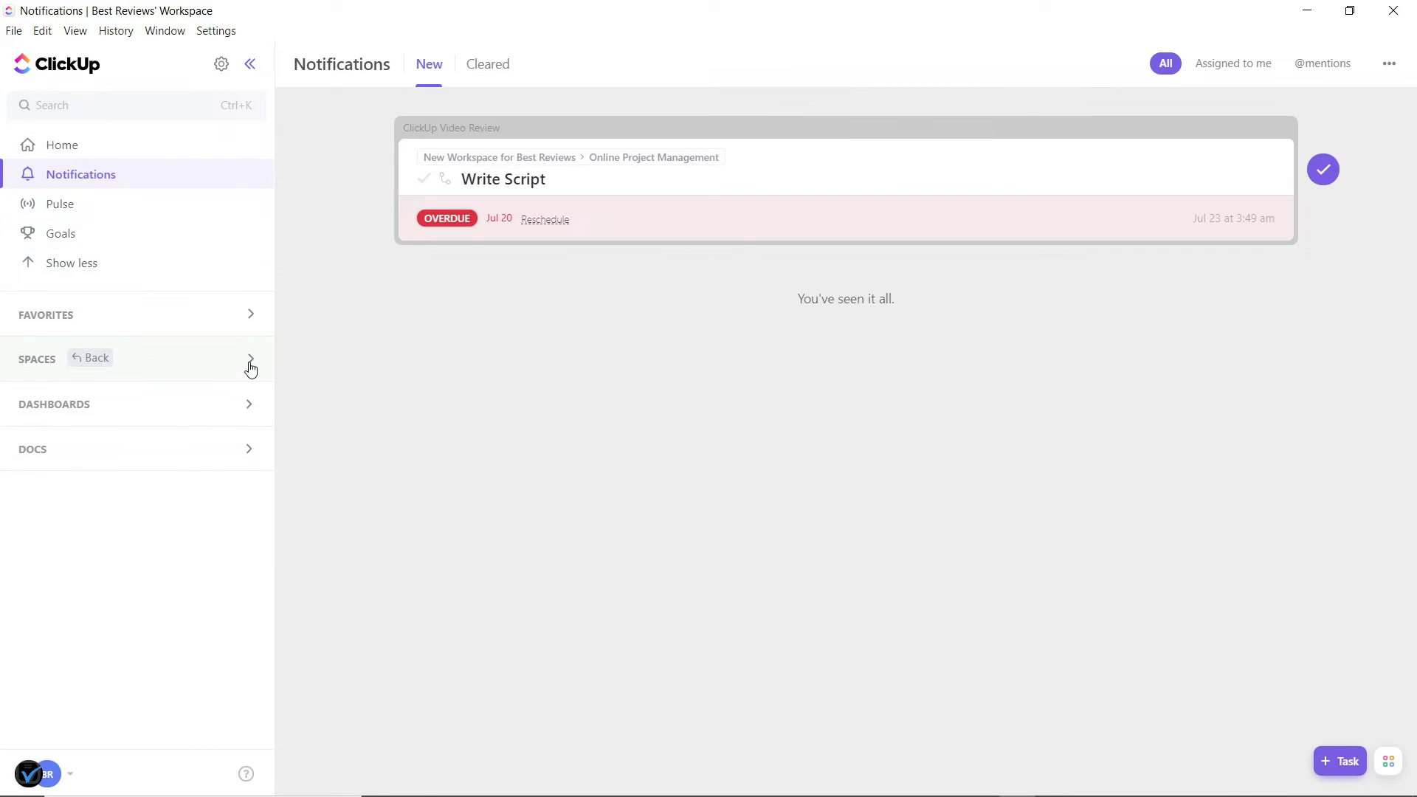
left_click(250, 363)
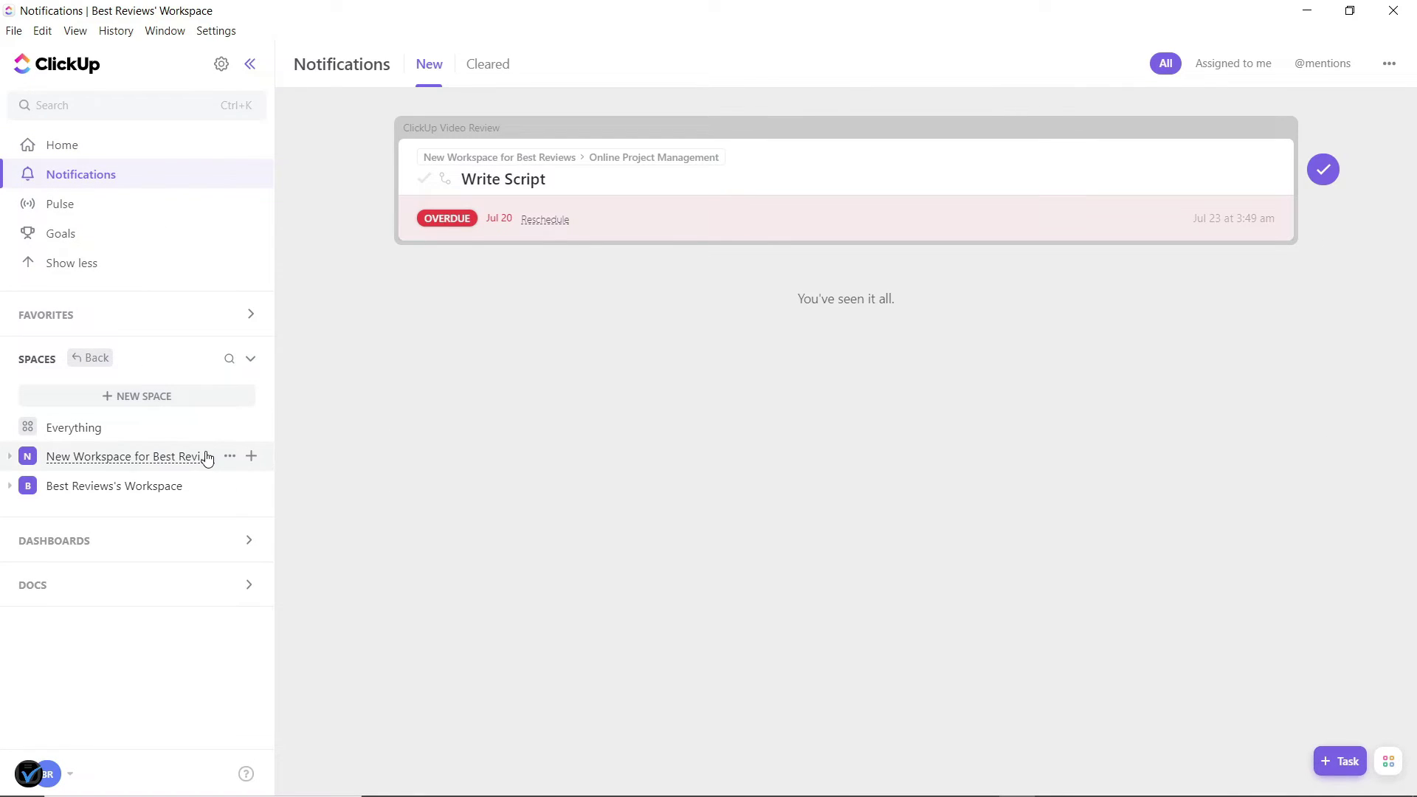
left_click(207, 459)
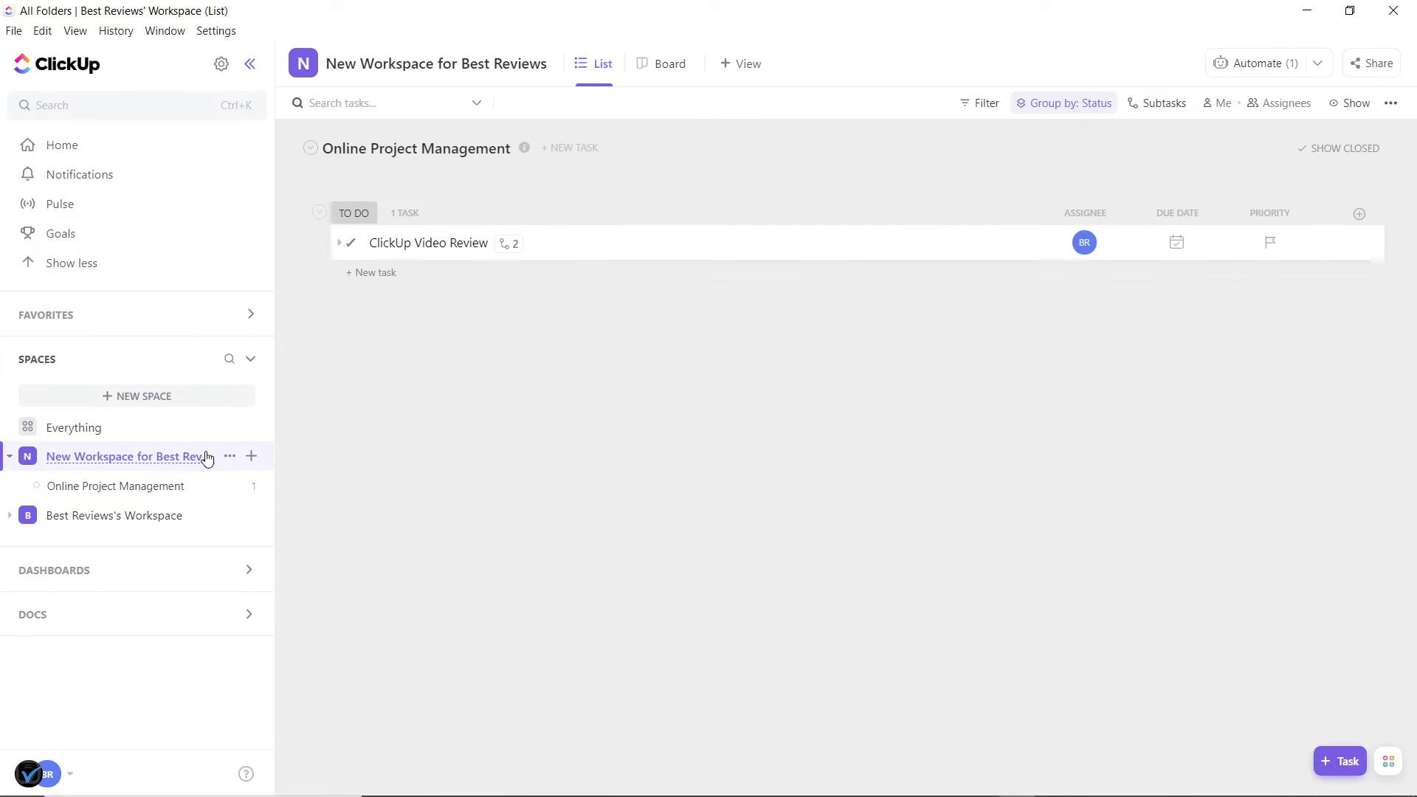
left_click(62, 781)
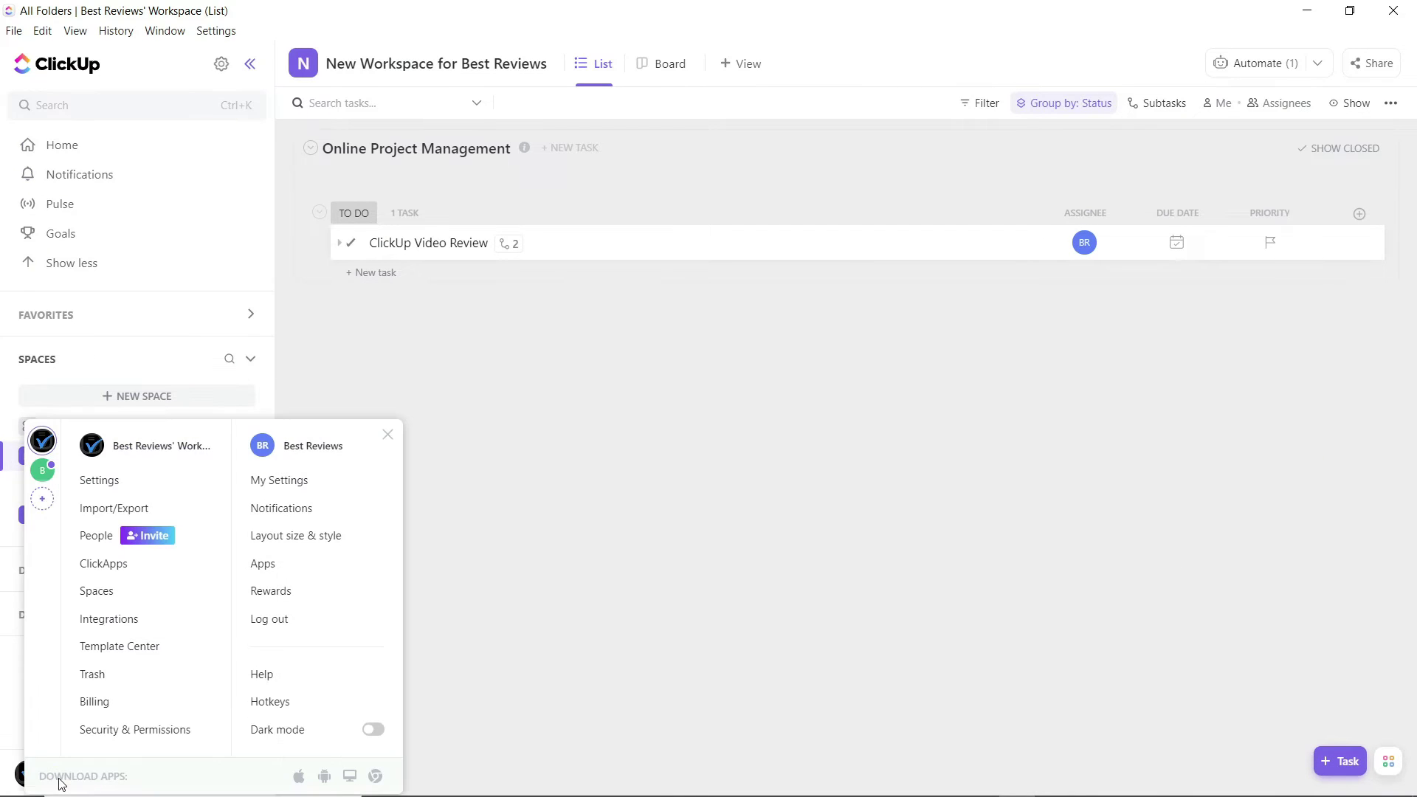
Go from Apps settings to Integrations and scroll down to the Slack integration.
left_click(263, 563)
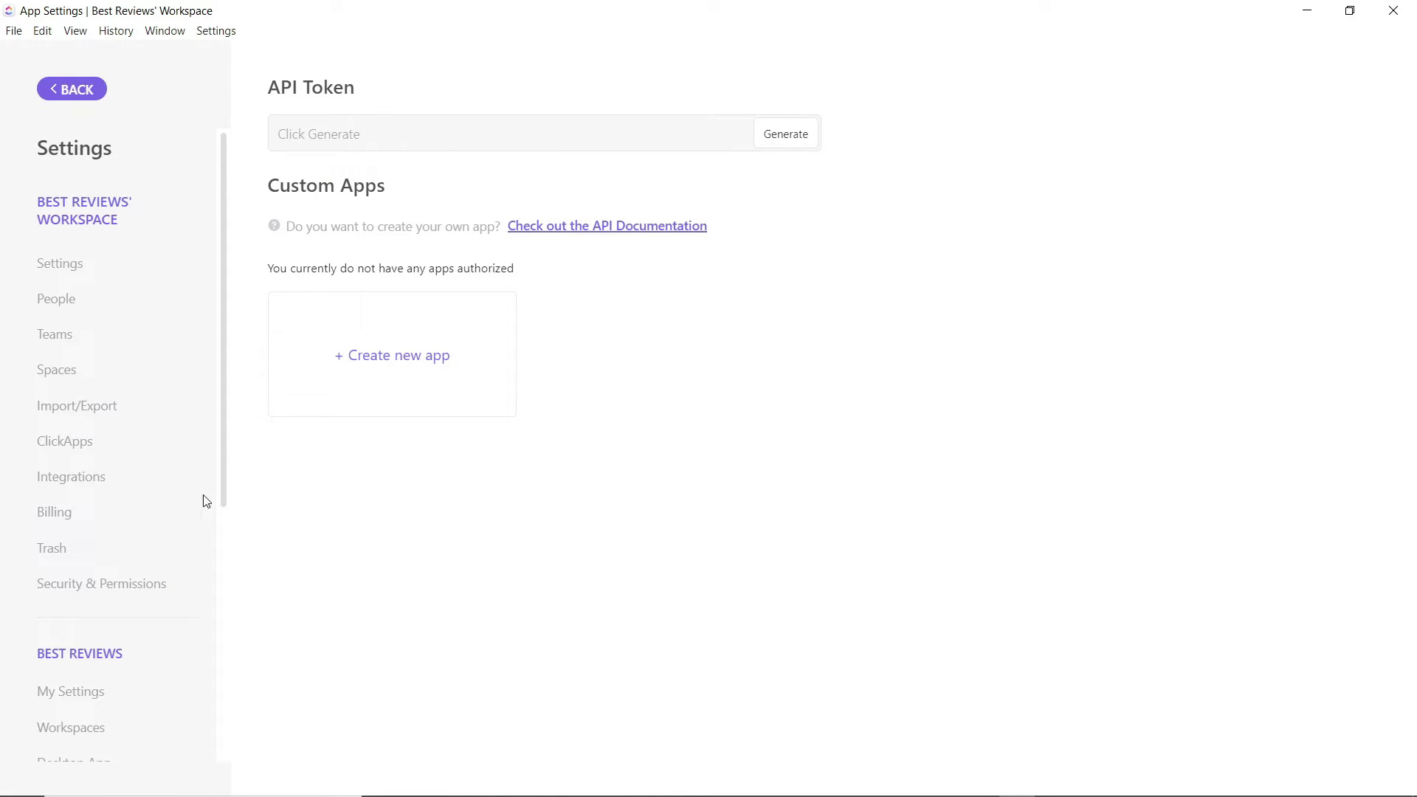
left_click(102, 472)
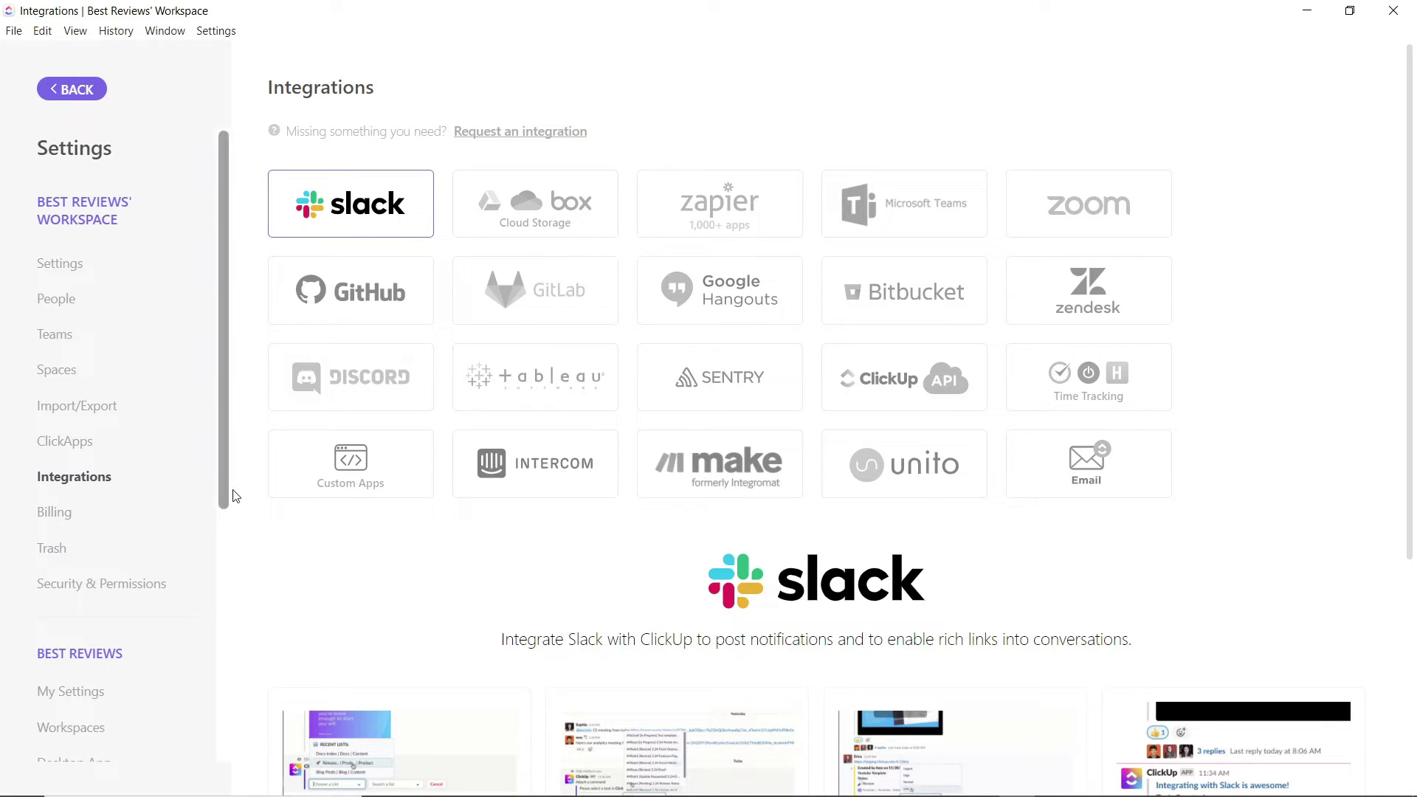
scroll(298, 556, "down", 1)
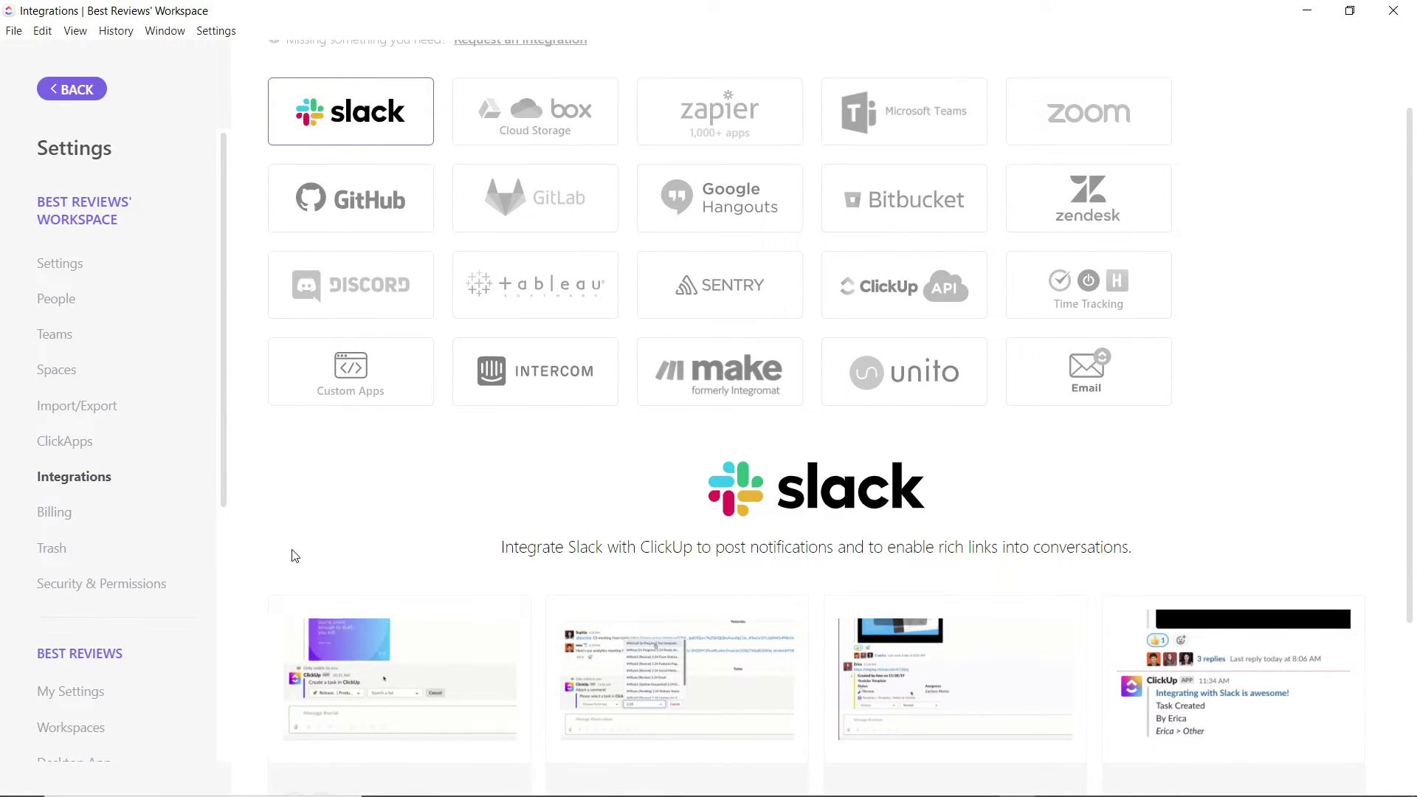
scroll(288, 550, "down", 3)
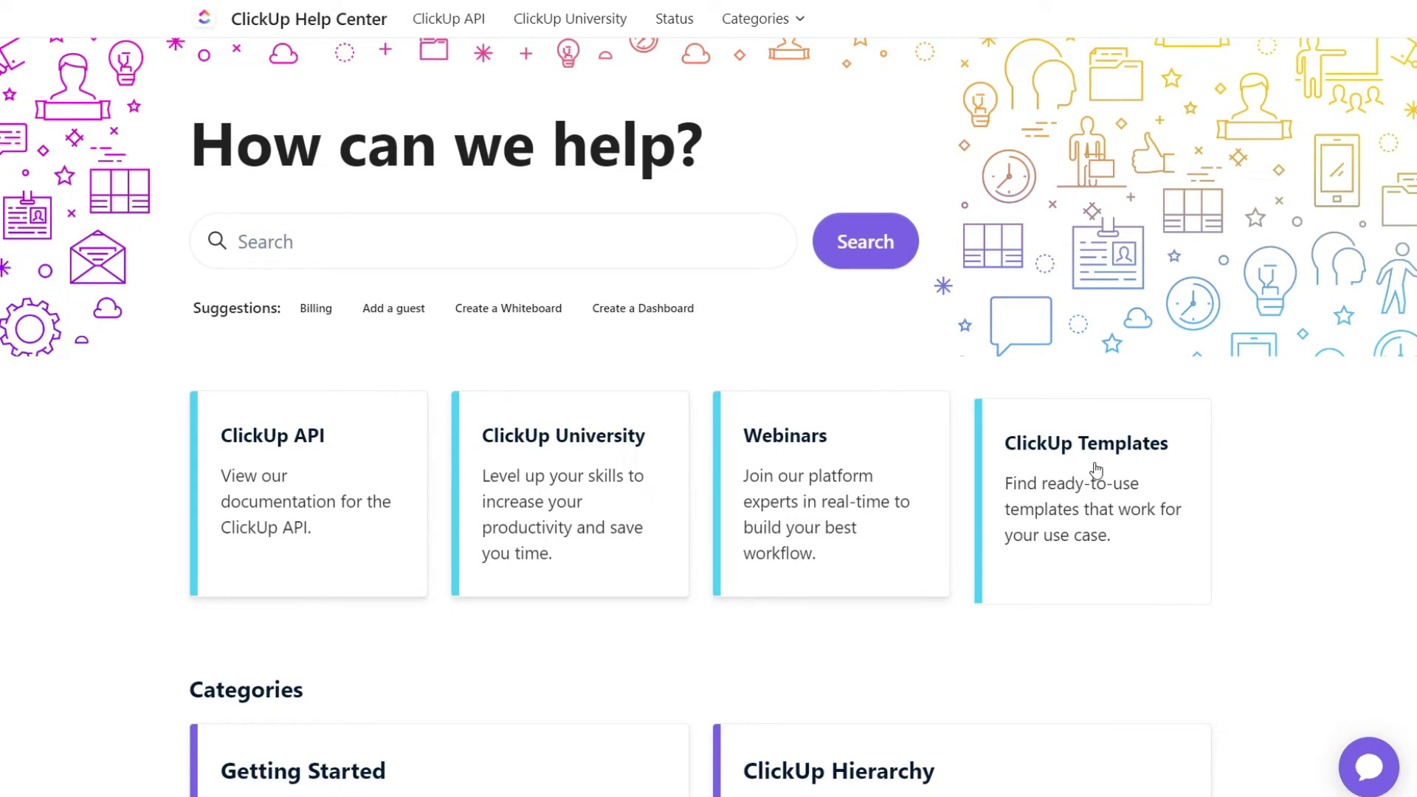
Scroll to Most viewed articles and expand 'Invite guests to your Workspace'.
scroll(1306, 475, "down", 10)
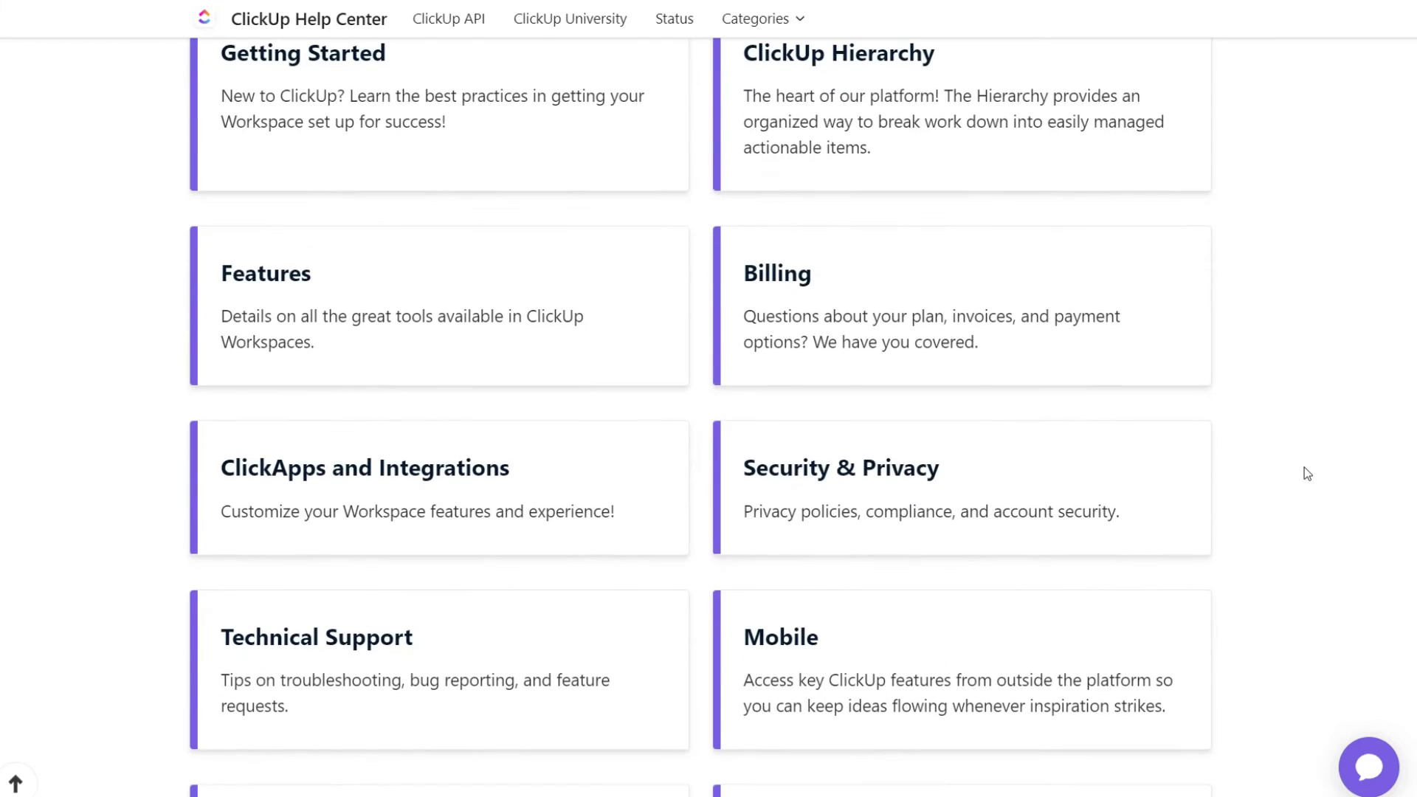
scroll(1304, 472, "down", 10)
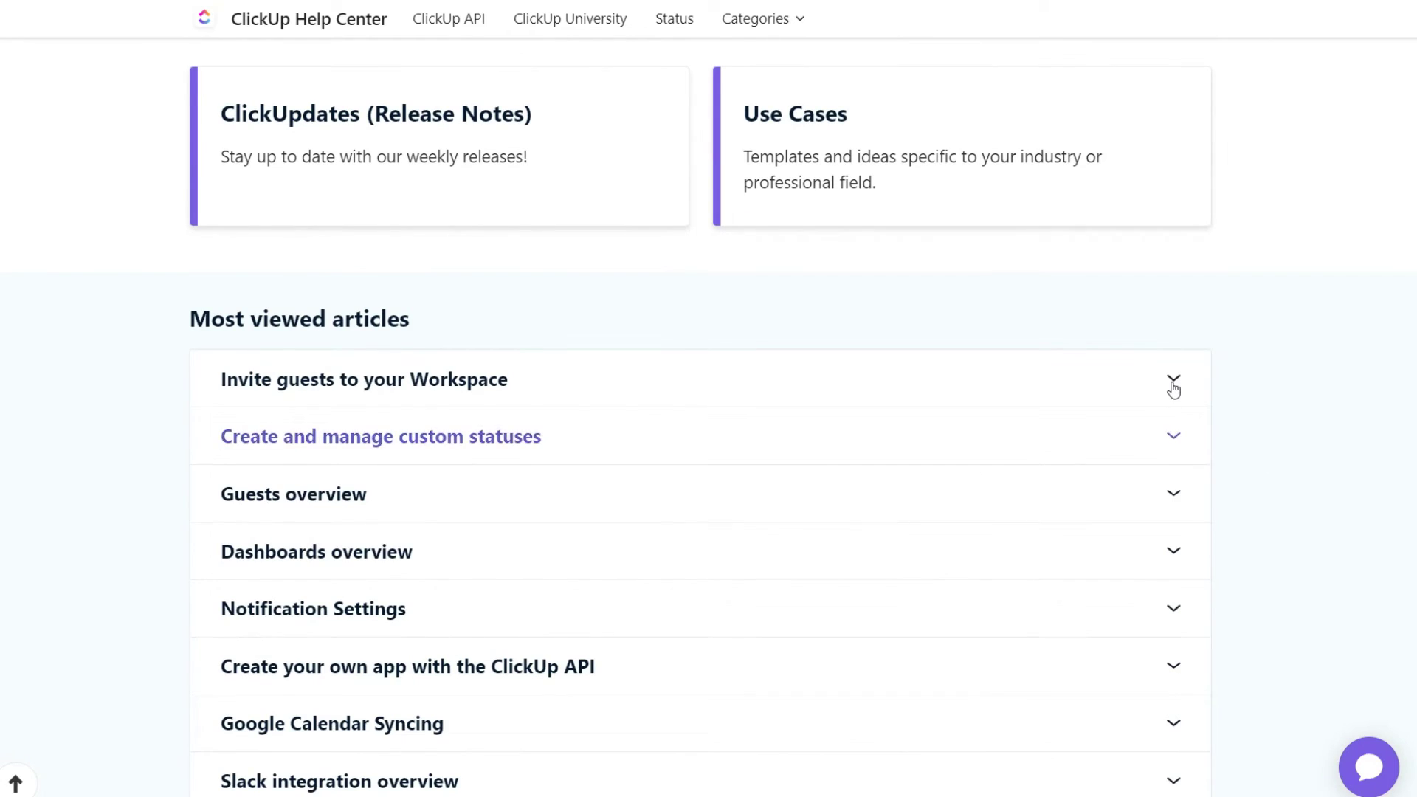
left_click(1172, 379)
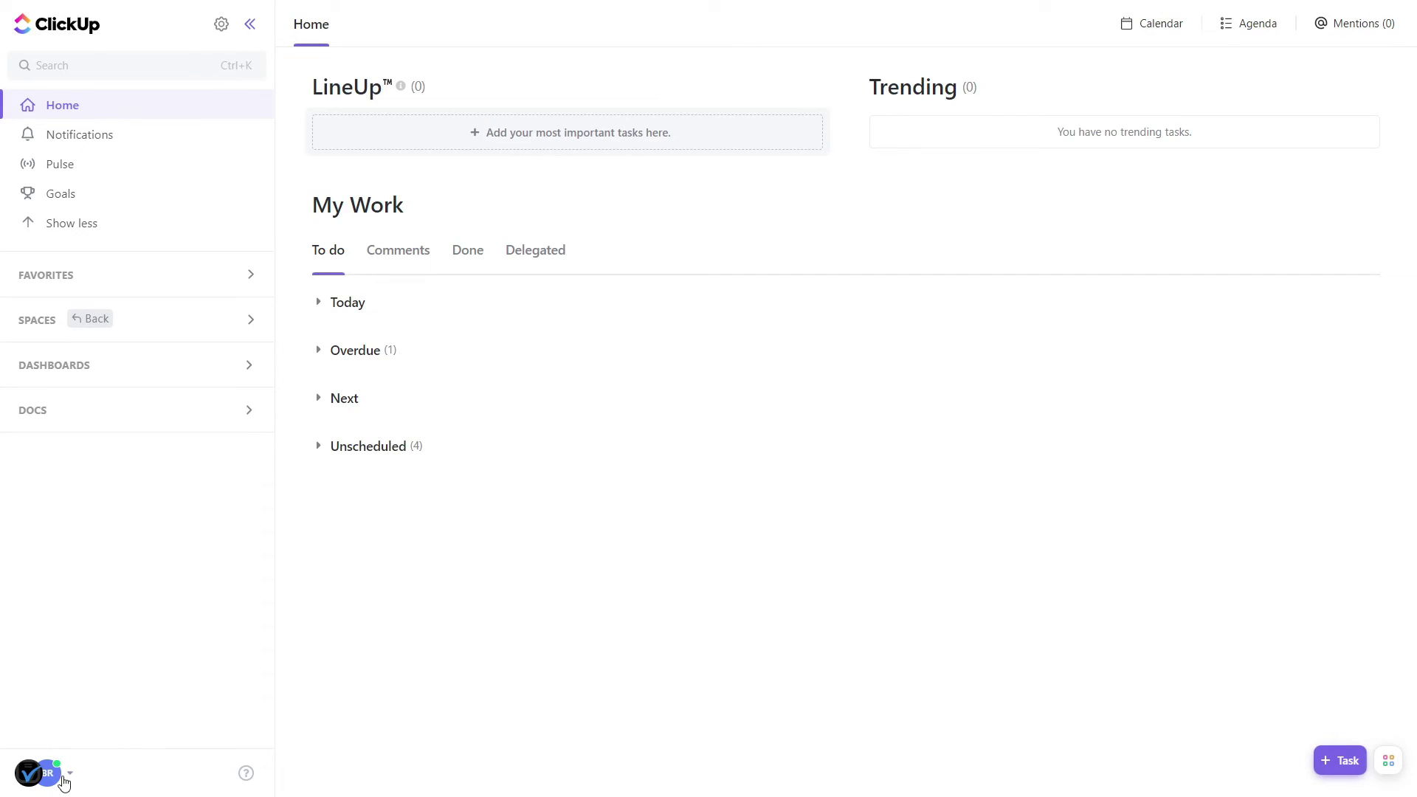
Choose Help from the avatar menu to show the Resource Center panel, then scroll through it.
left_click(64, 781)
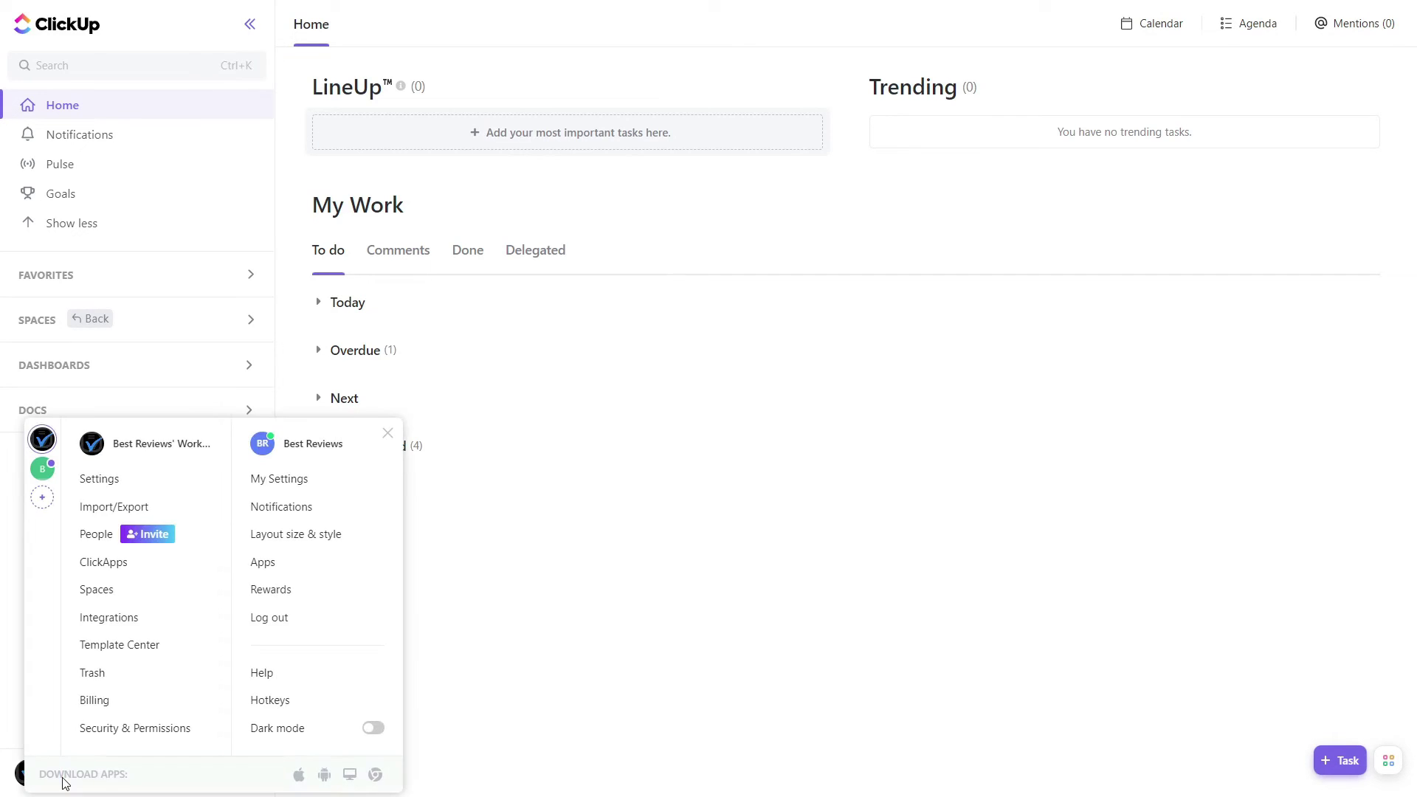
left_click(263, 674)
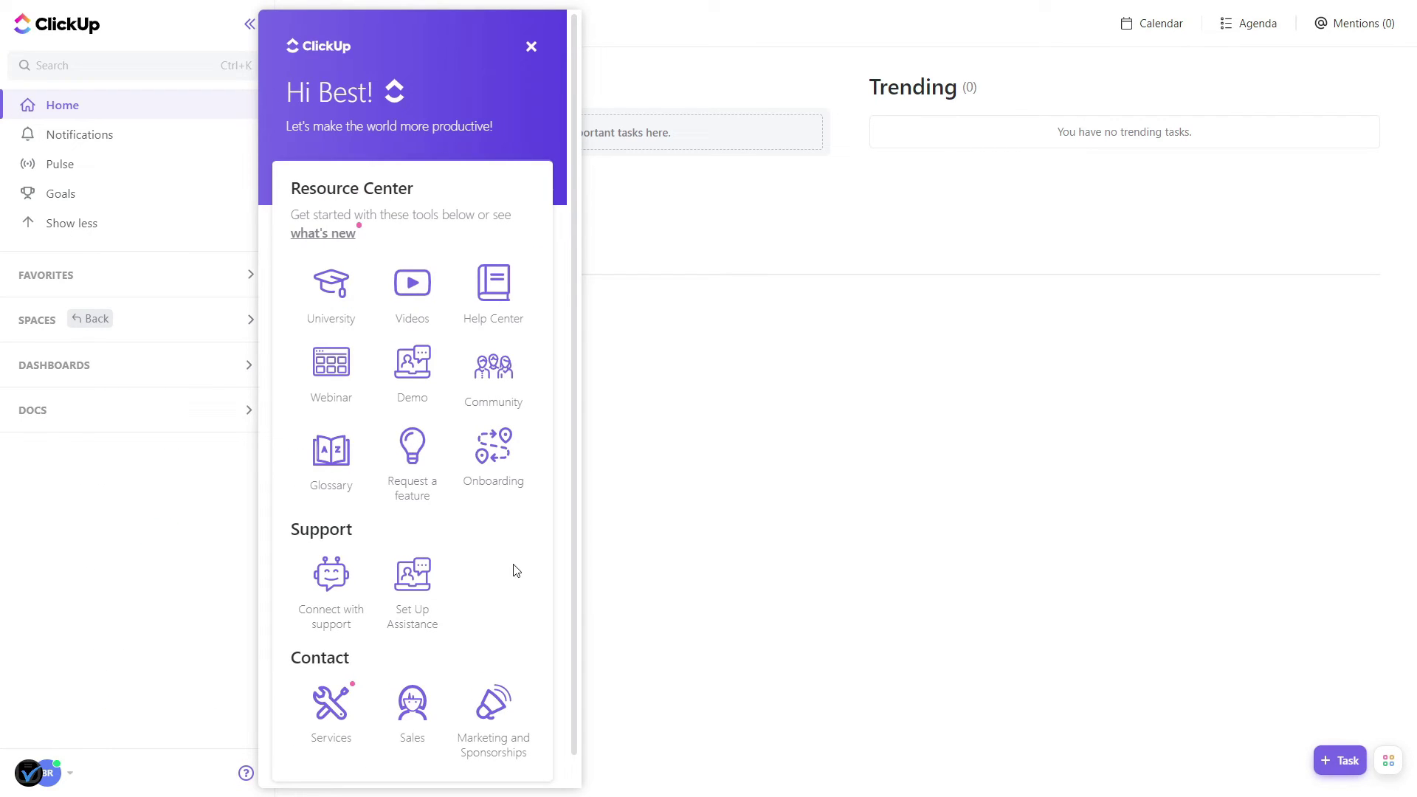
scroll(504, 574, "down", 1)
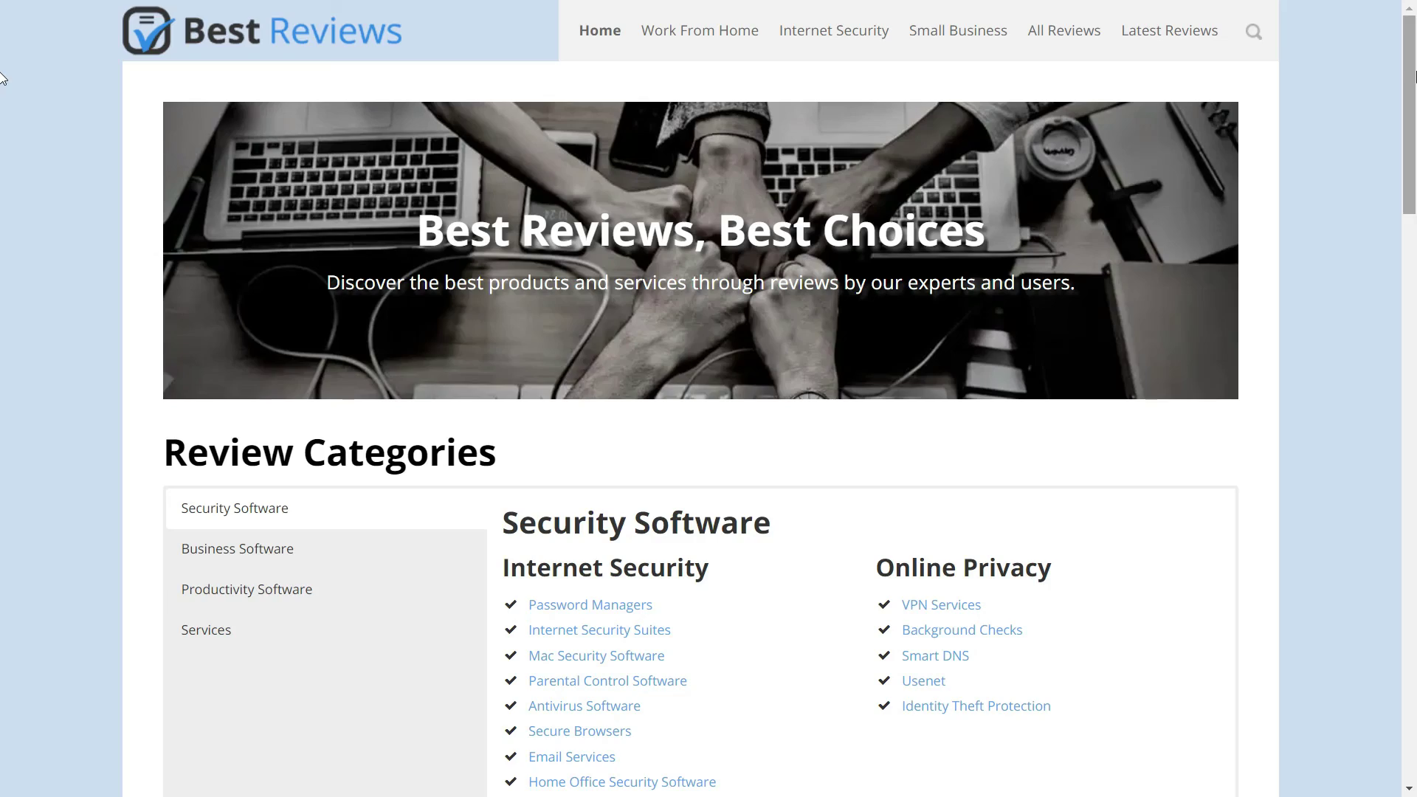
Search the Best Reviews site for 'ClickUp' to show the ClickUp Reviews result.
left_click(1256, 34)
type("ClickUp")
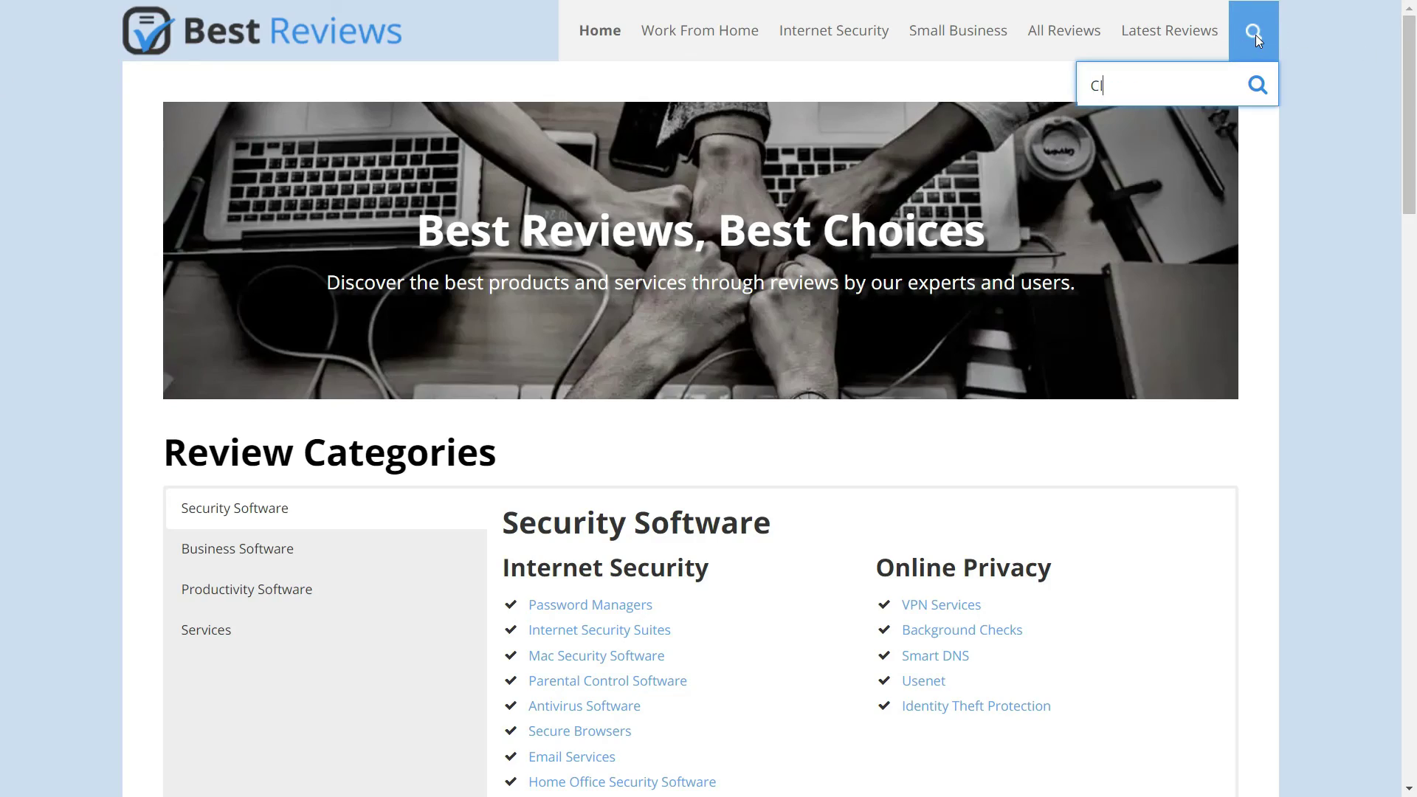
left_click(1257, 85)
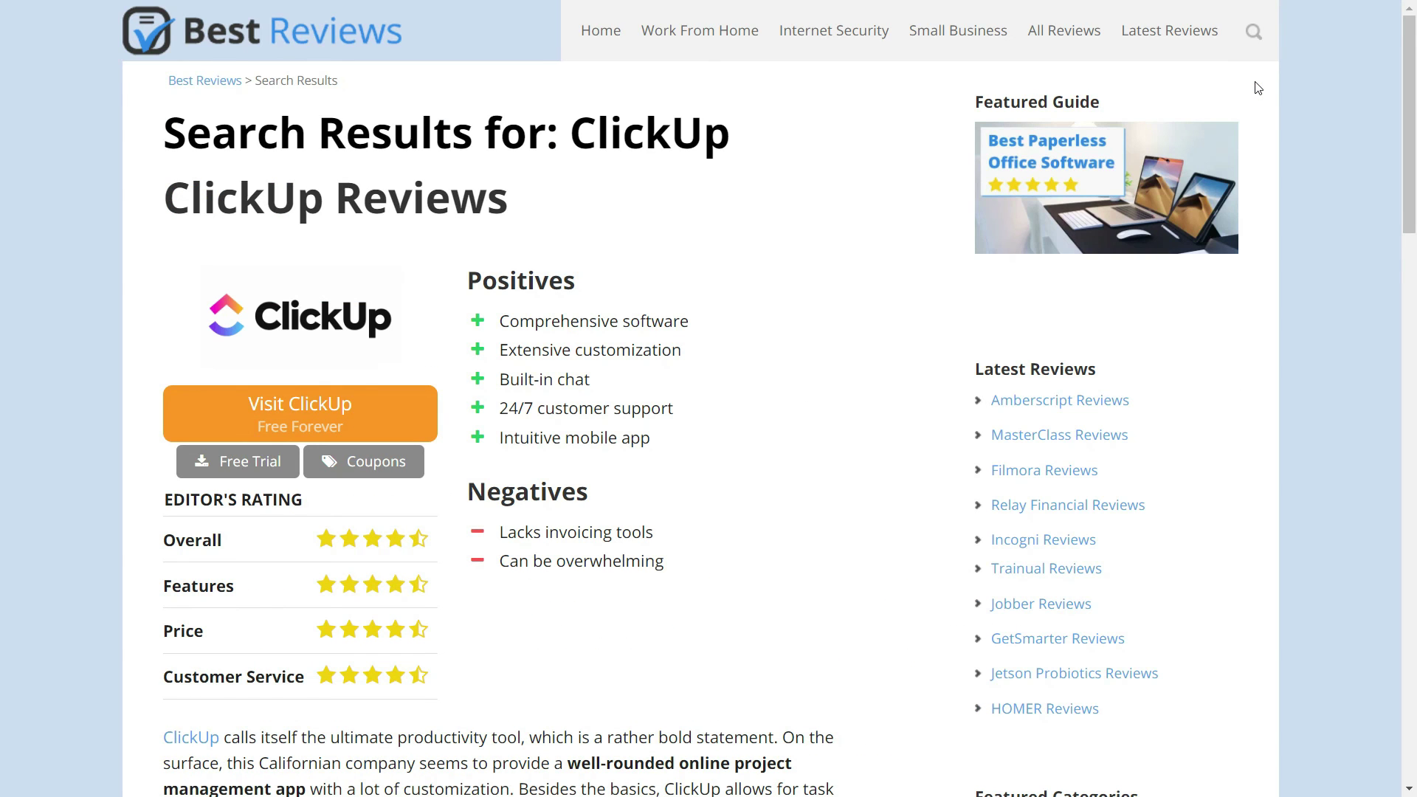